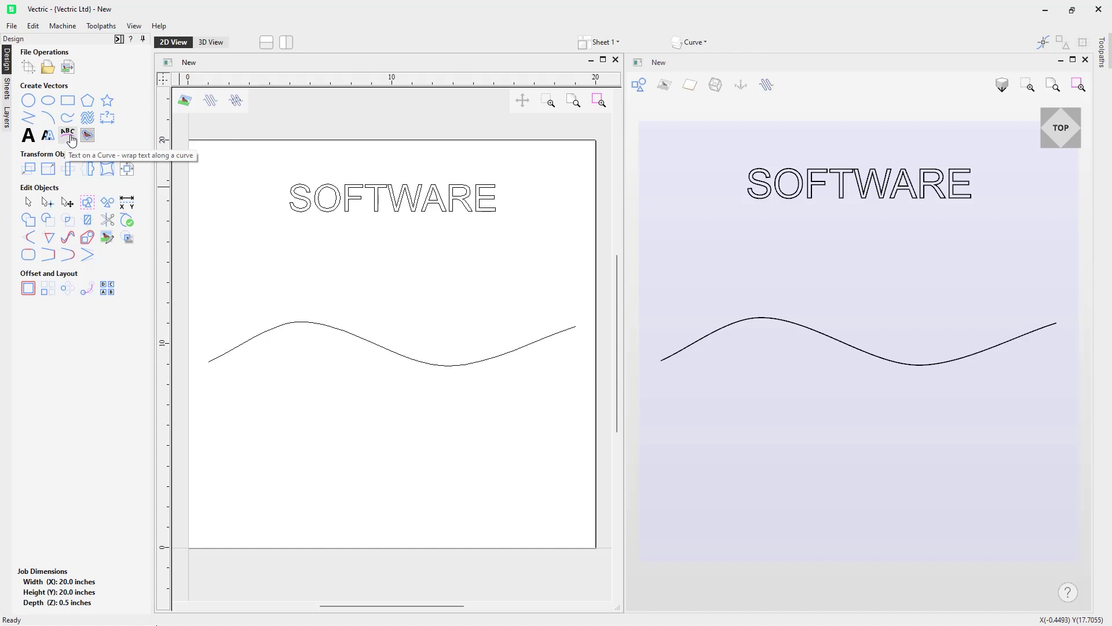
Step: Use Text on a Curve with the SOFTWARE text and the wavy curve to wrap the text onto it
{"action": "left_click", "coordinate": [67, 137]}
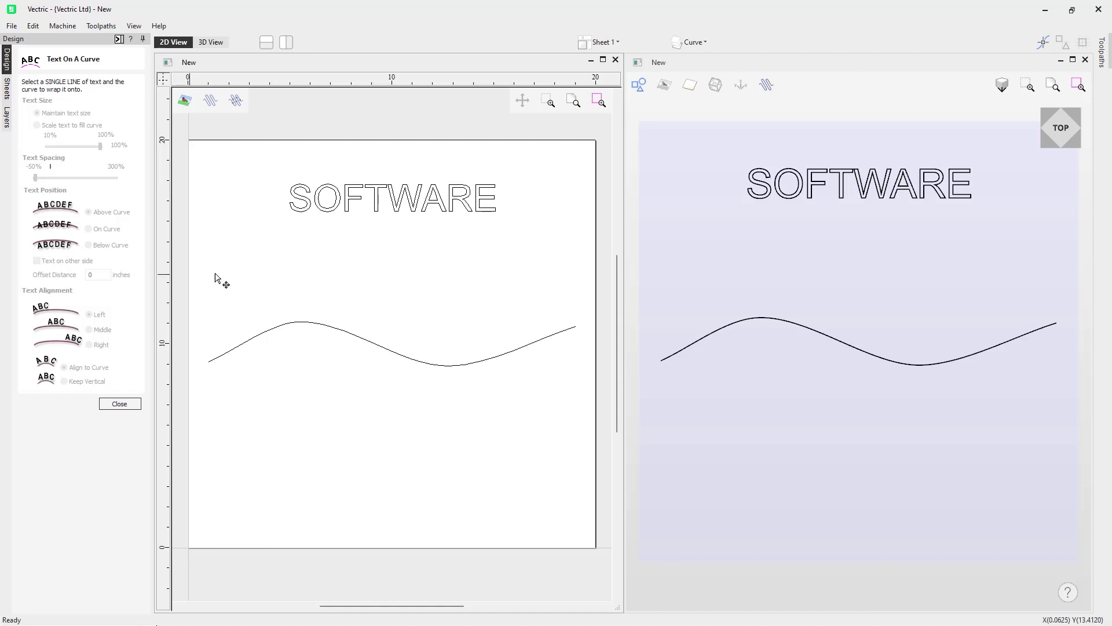
{"action": "left_click", "coordinate": [339, 203]}
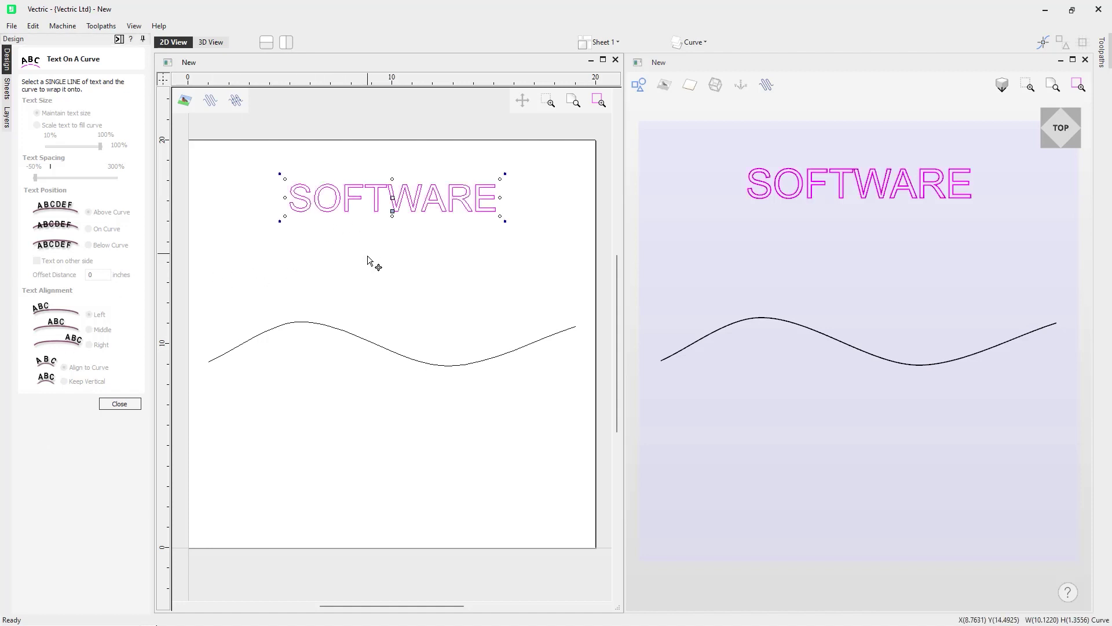
{"action": "left_click", "coordinate": [371, 346], "text": "shift"}
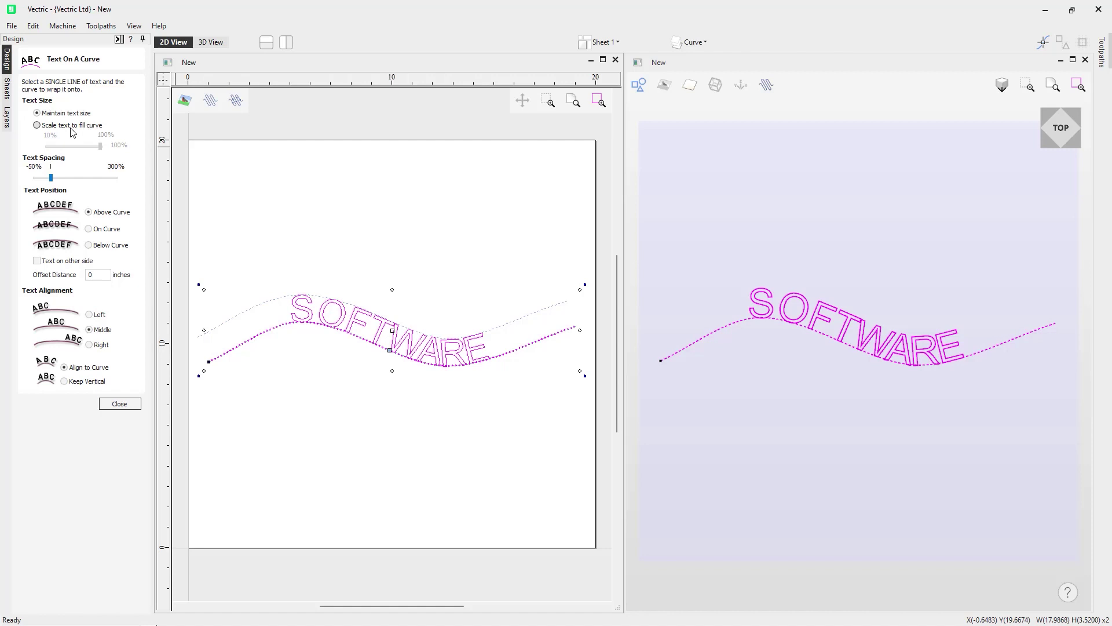
{"action": "left_click", "coordinate": [37, 126]}
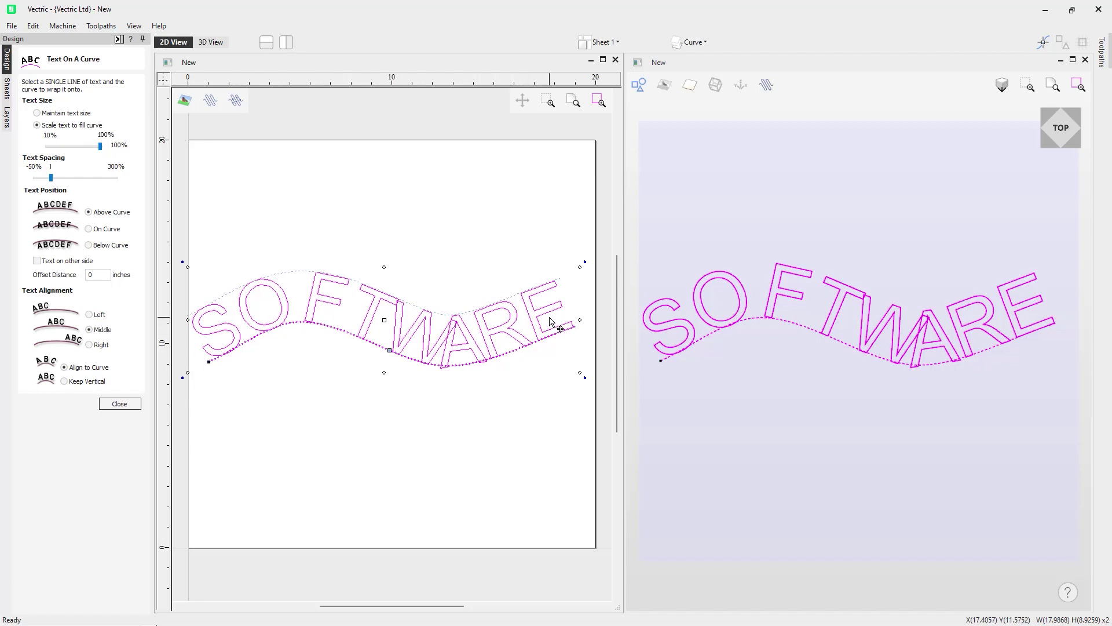
{"action": "mouse_move", "coordinate": [101, 146]}
{"action": "left_mouse_down"}
{"action": "mouse_move", "coordinate": [54, 149]}
{"action": "mouse_move", "coordinate": [114, 144]}
{"action": "left_mouse_up"}
{"action": "left_click", "coordinate": [37, 113]}
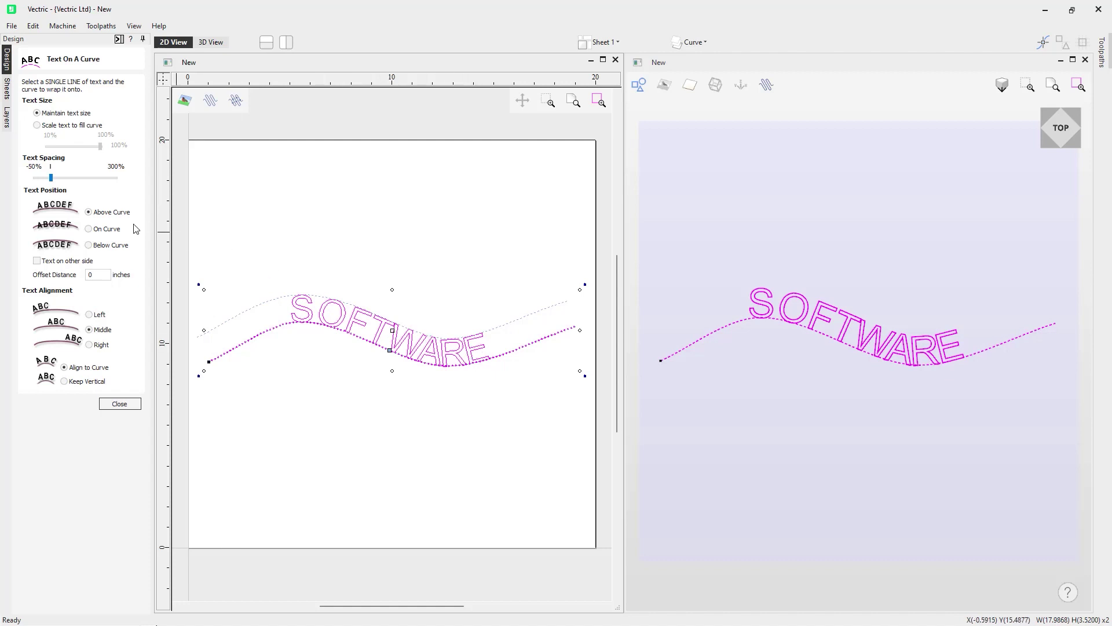
{"action": "mouse_move", "coordinate": [47, 180]}
{"action": "left_mouse_down"}
{"action": "mouse_move", "coordinate": [111, 183]}
{"action": "mouse_move", "coordinate": [40, 180]}
{"action": "mouse_move", "coordinate": [50, 180]}
{"action": "left_mouse_up"}
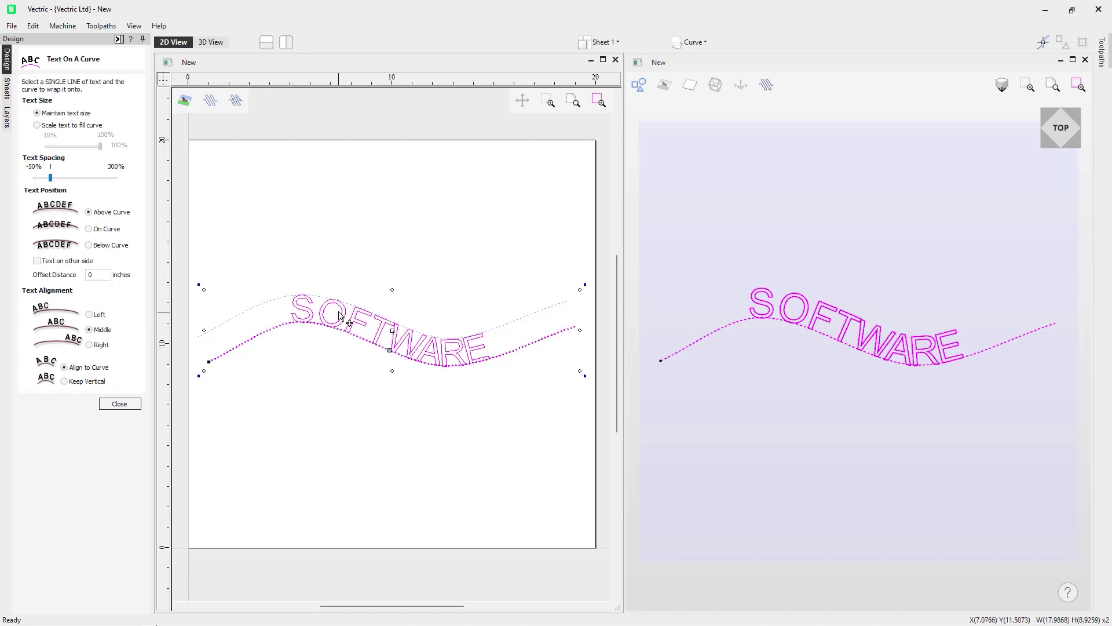
{"action": "left_click", "coordinate": [88, 229]}
{"action": "left_click", "coordinate": [88, 245]}
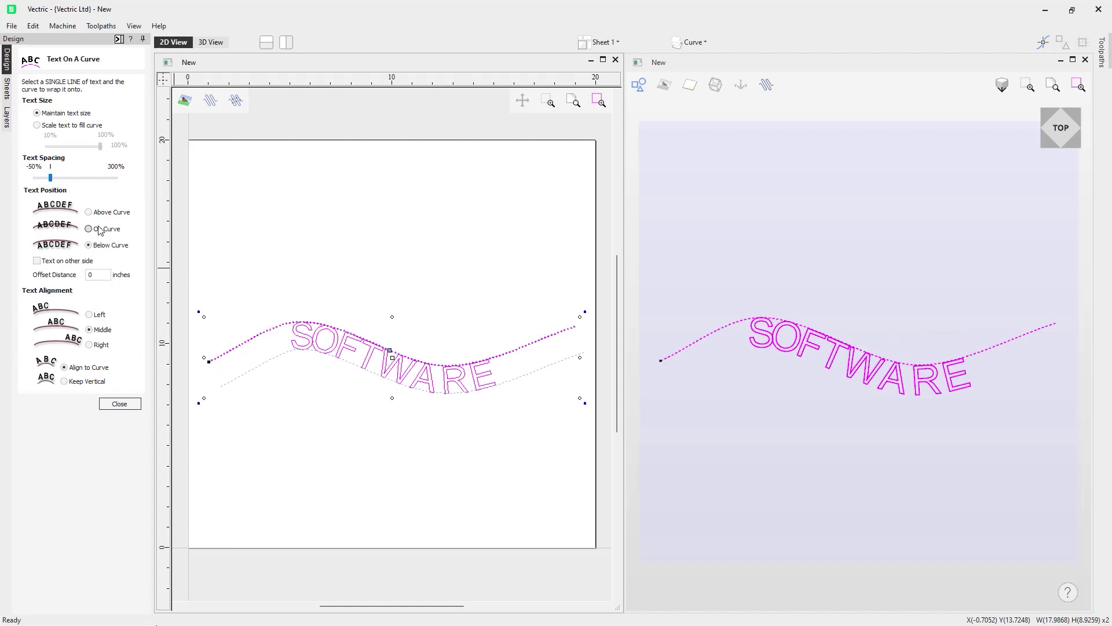
{"action": "left_click", "coordinate": [88, 212]}
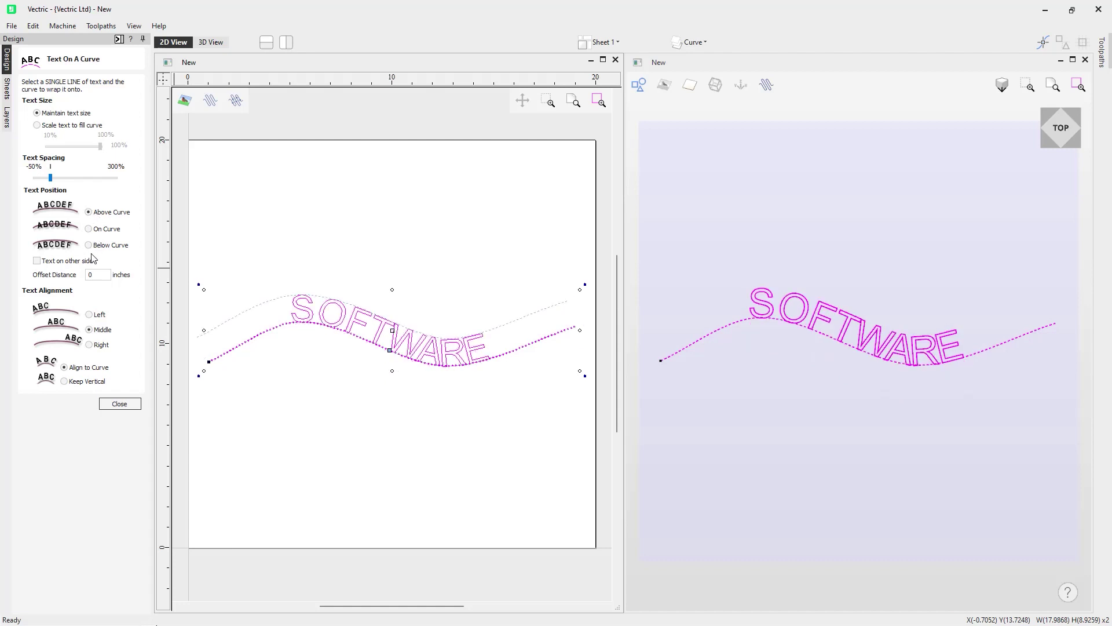
{"action": "left_click", "coordinate": [36, 261]}
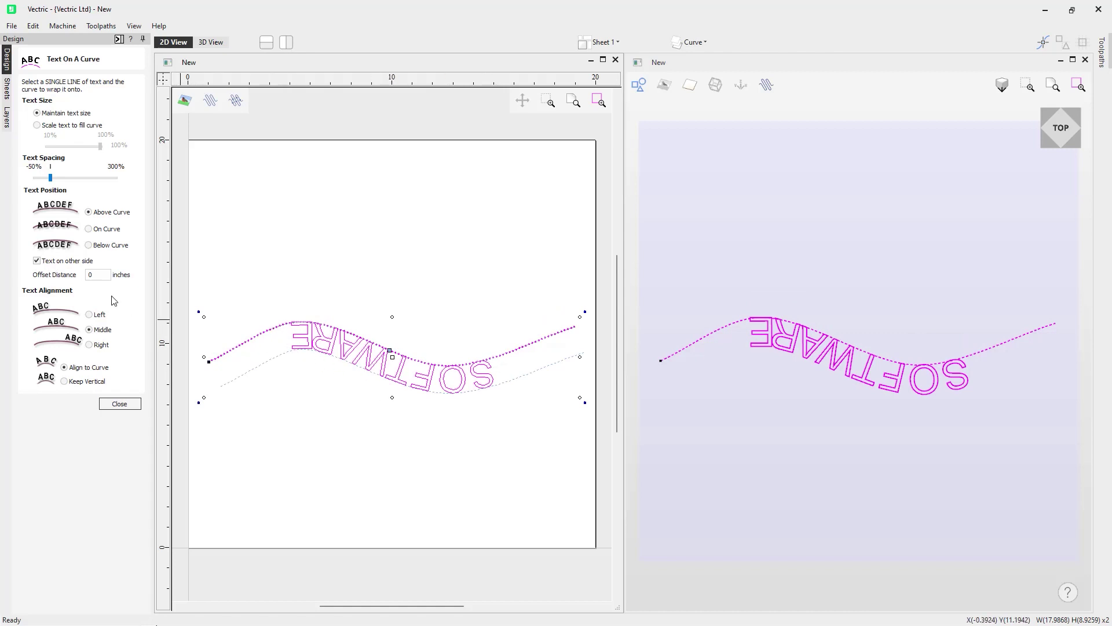
{"action": "left_click", "coordinate": [37, 261]}
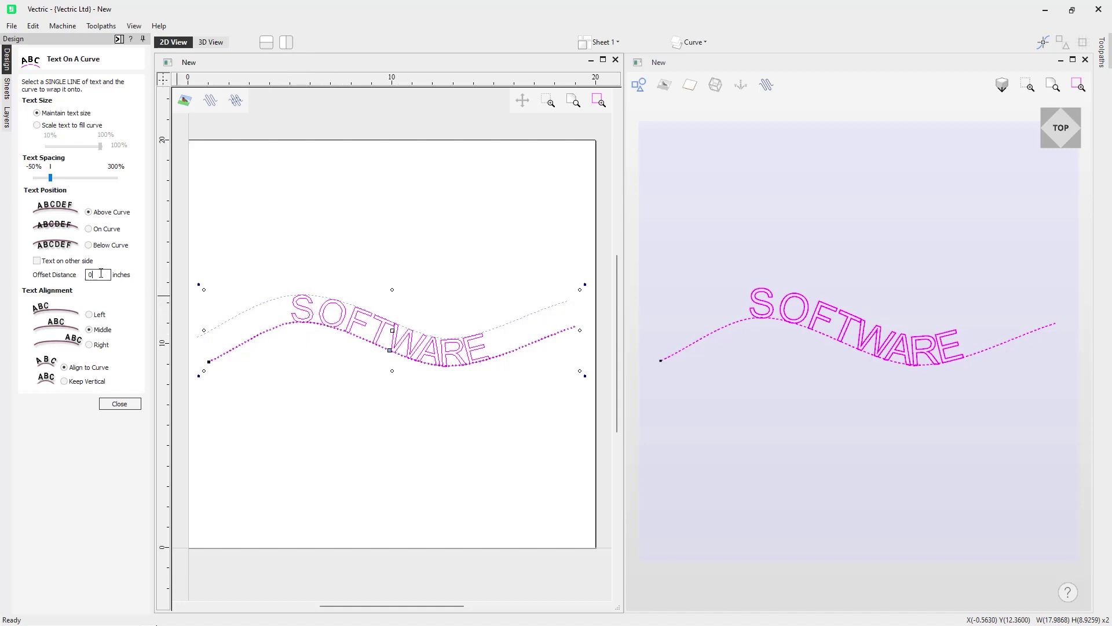
{"action": "key", "text": "Return"}
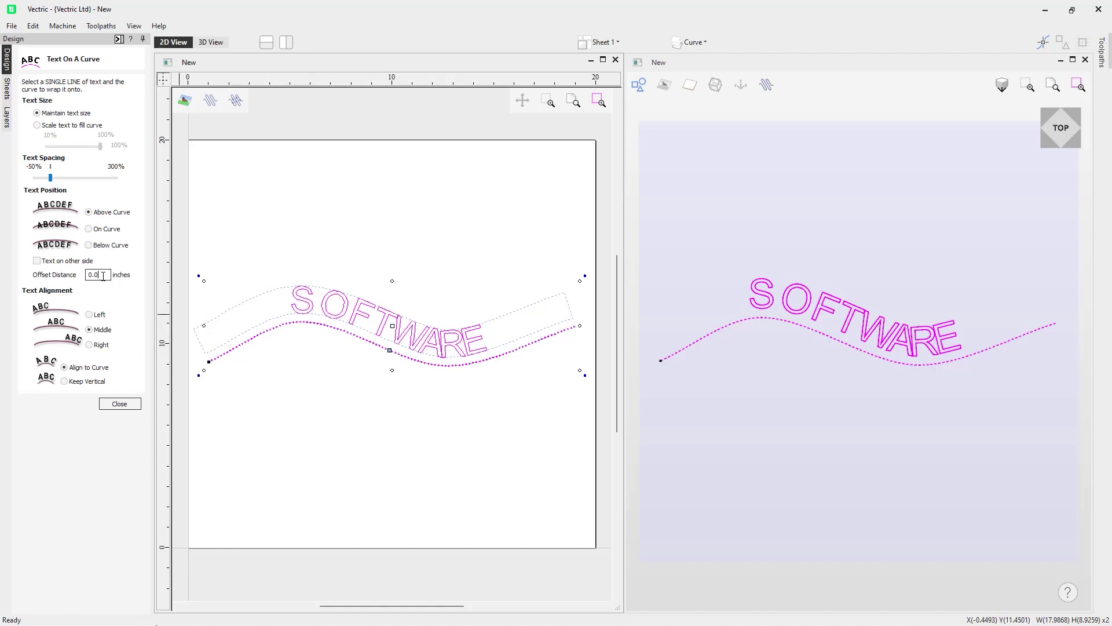
{"action": "key", "text": "Return"}
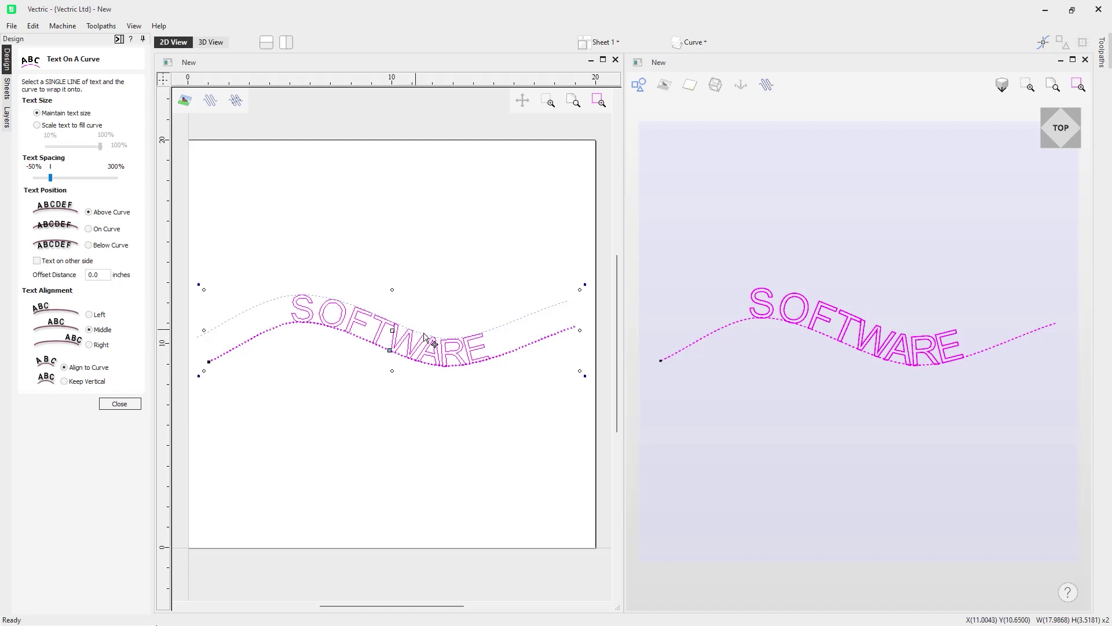
Step: Try left, middle and right positions for SOFTWARE along the curve, settling on Middle
{"action": "left_click", "coordinate": [90, 314]}
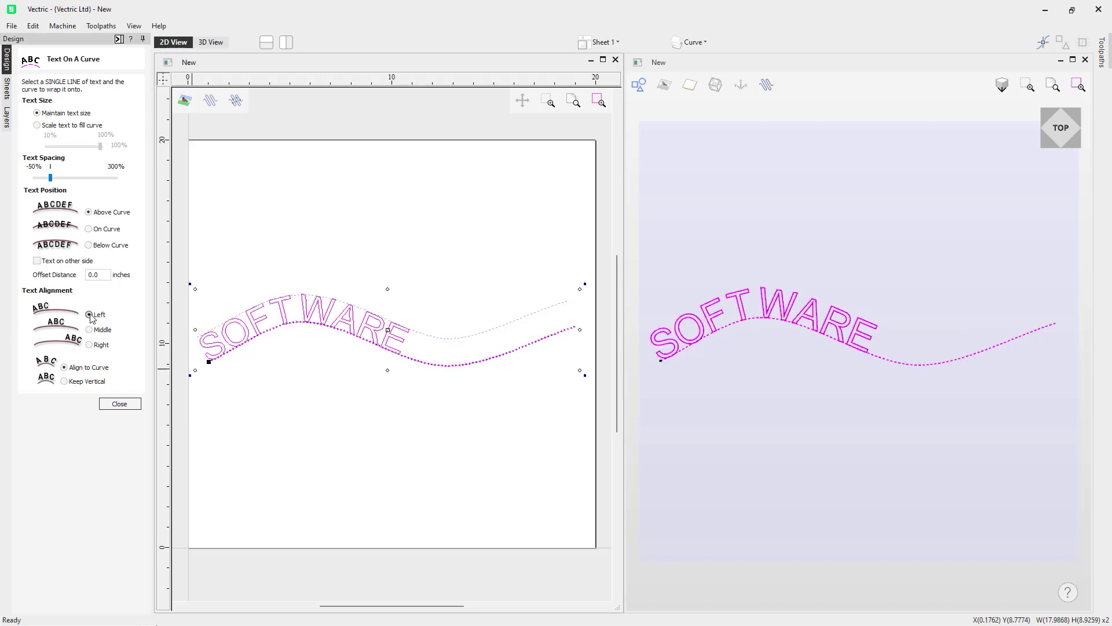
{"action": "left_click", "coordinate": [89, 329]}
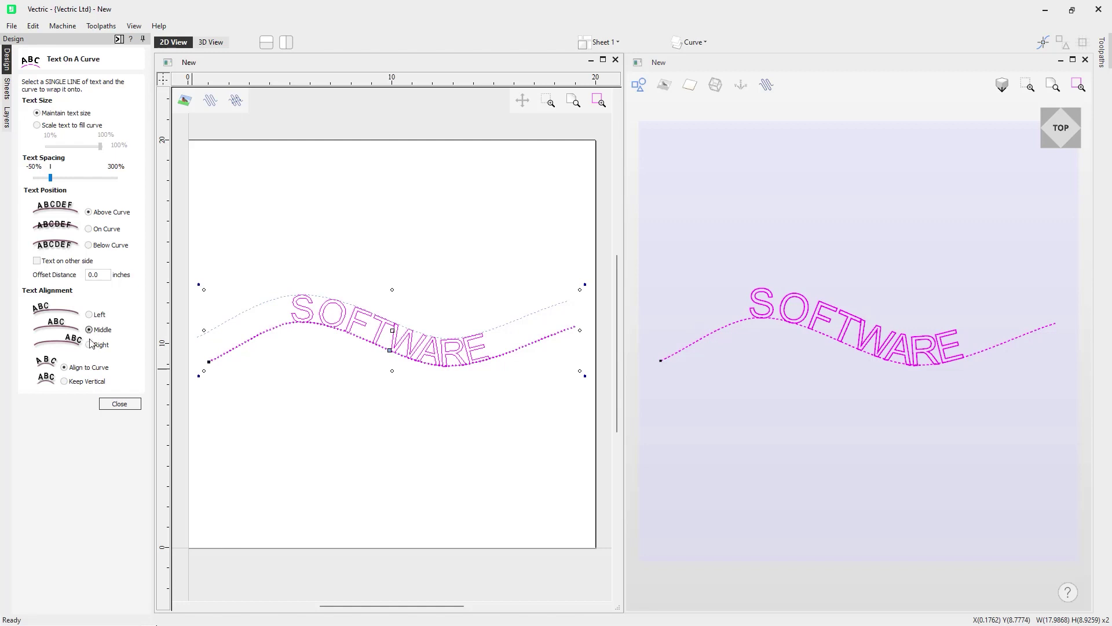
{"action": "left_click", "coordinate": [89, 345]}
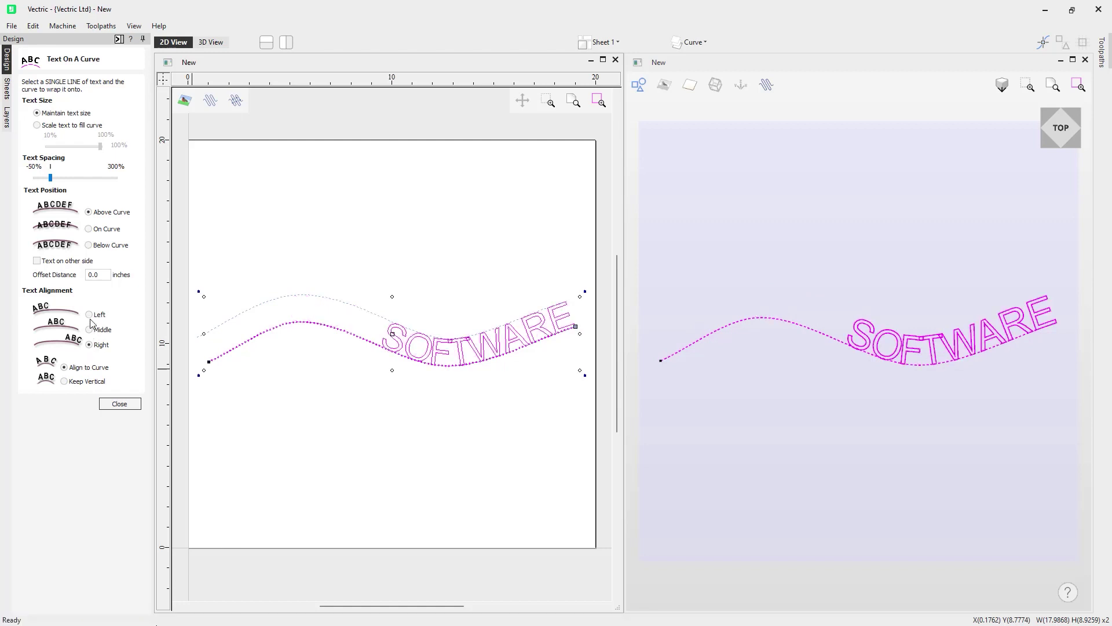
{"action": "left_click", "coordinate": [89, 330]}
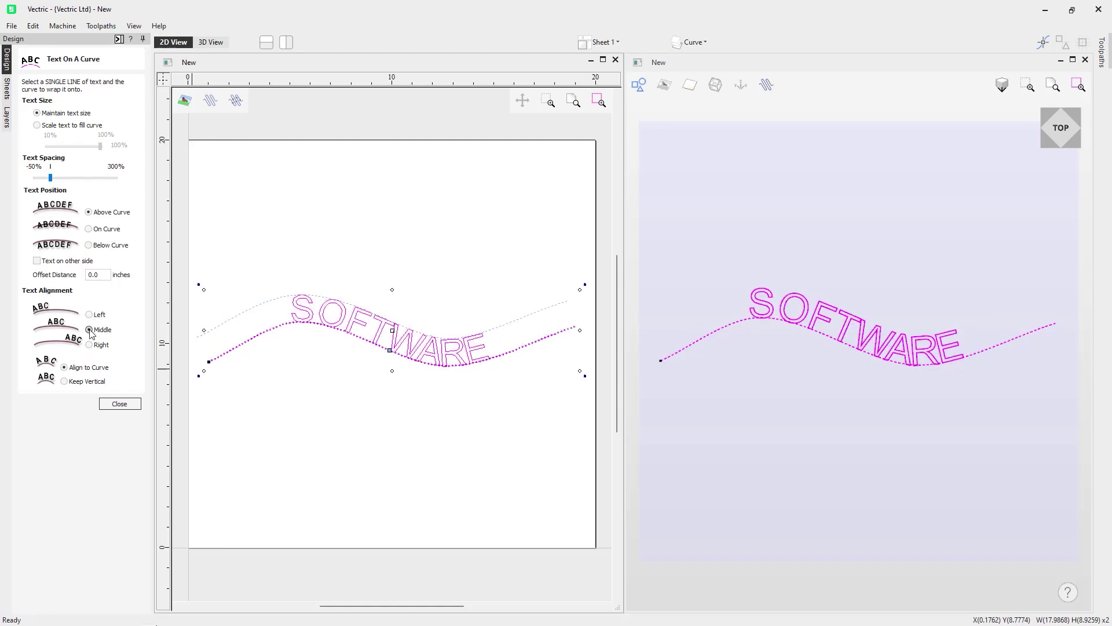
{"action": "left_click_drag", "start_coordinate": [392, 348], "coordinate": [372, 365]}
{"action": "left_click", "coordinate": [210, 363]}
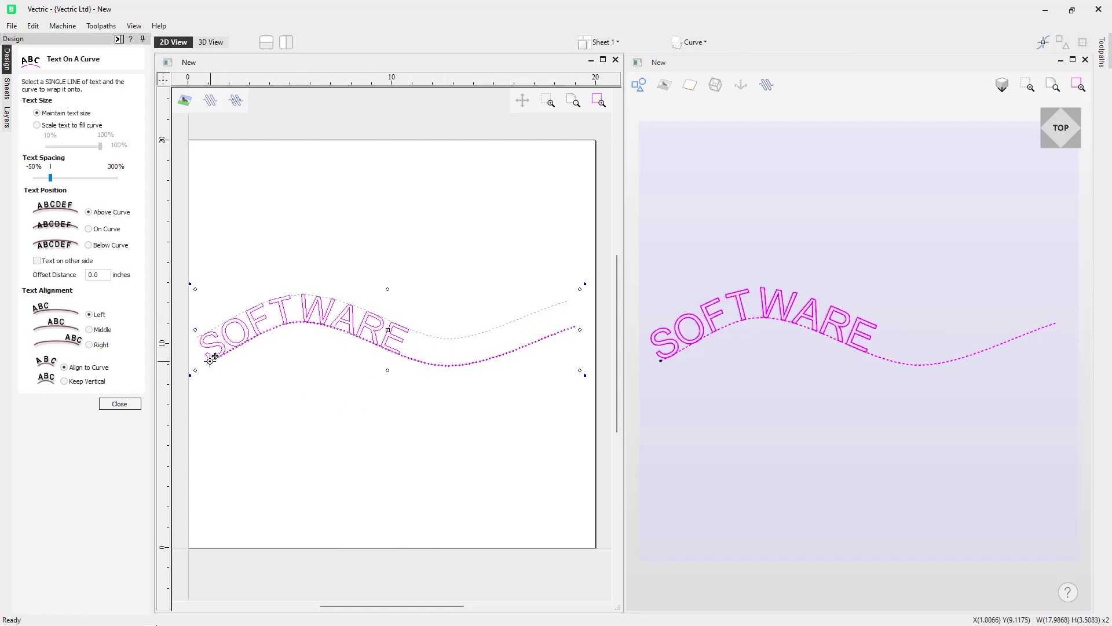
{"action": "left_click_drag", "start_coordinate": [211, 359], "coordinate": [236, 348]}
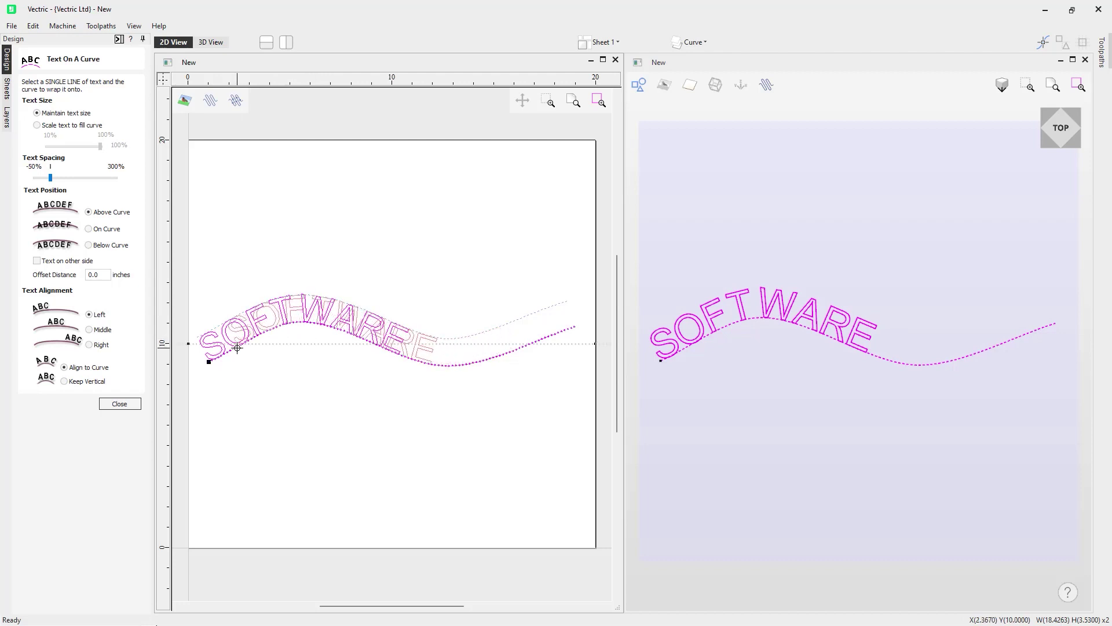
{"action": "left_click", "coordinate": [88, 329]}
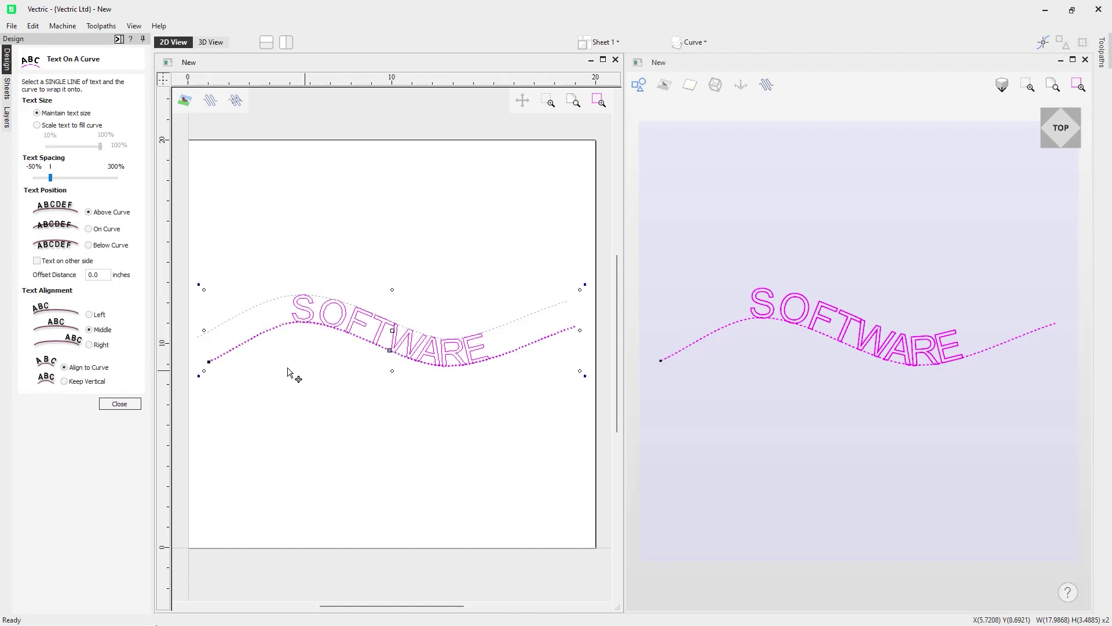
Step: Keep the letters aligned to the curve rather than vertical, then close the form
{"action": "left_click", "coordinate": [64, 381]}
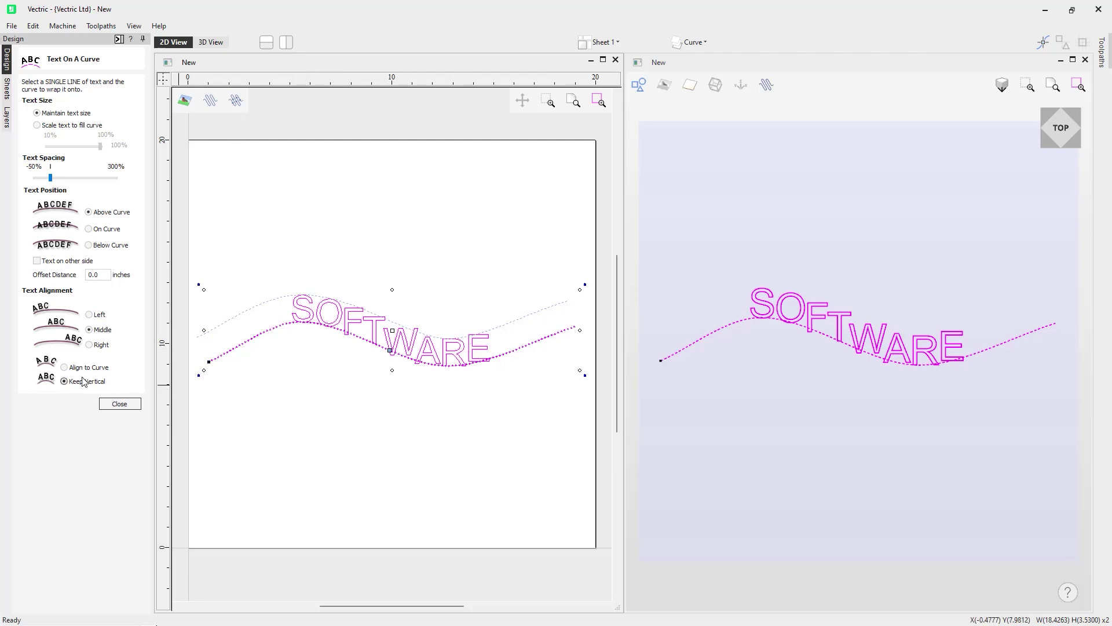
{"action": "left_click", "coordinate": [64, 368]}
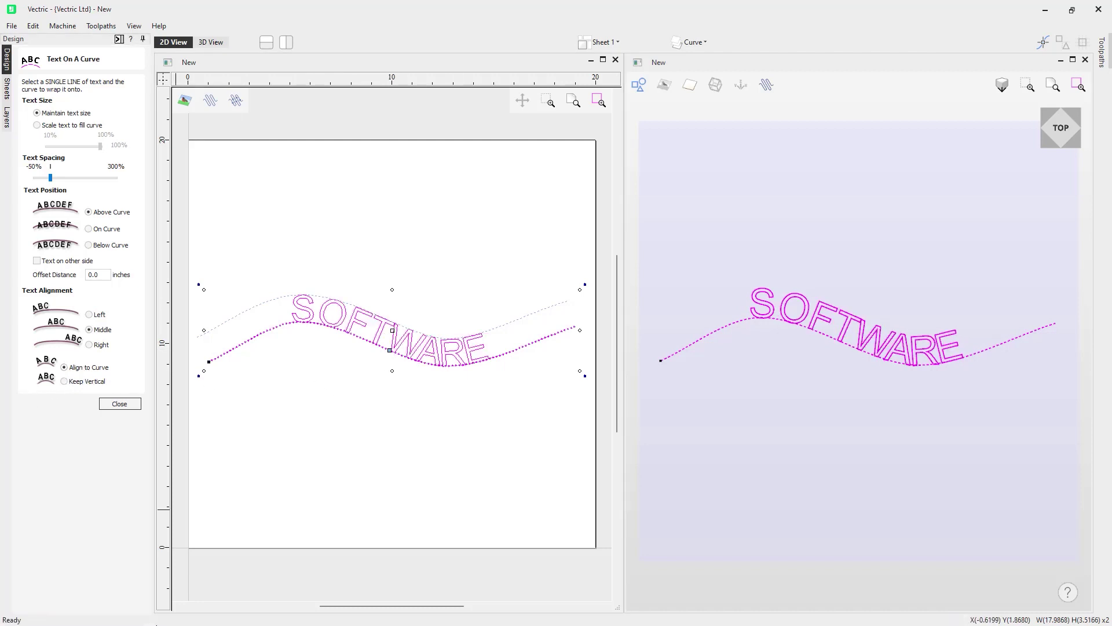
{"action": "left_click", "coordinate": [119, 404]}
{"action": "left_click", "coordinate": [377, 425]}
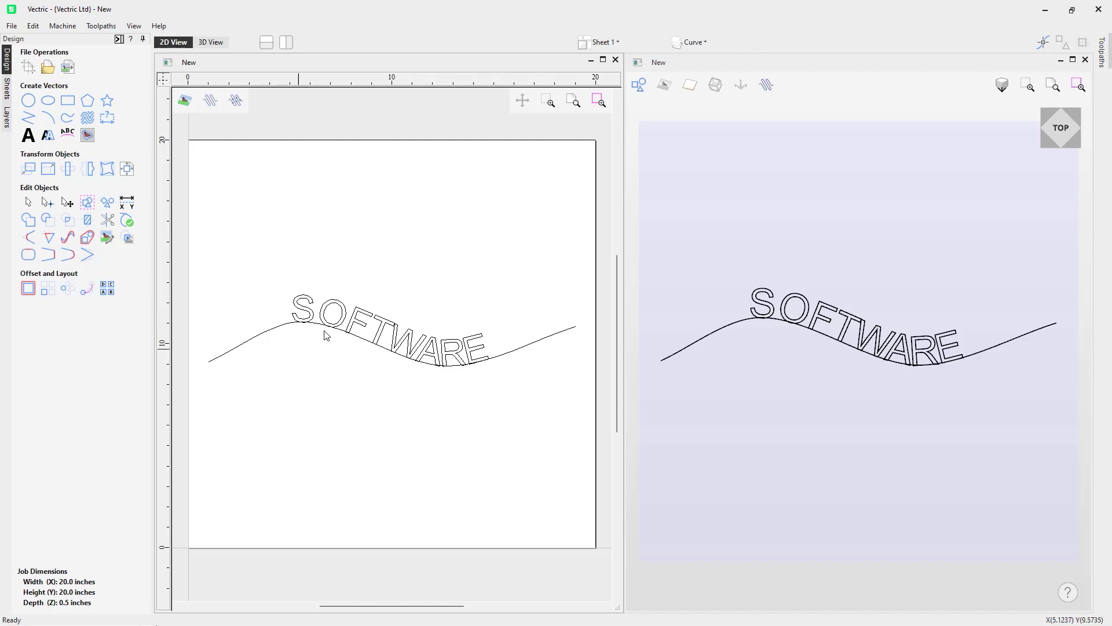
Step: Delete the wavy guide curve and select the curved SOFTWARE text
{"action": "left_click", "coordinate": [533, 345]}
{"action": "key", "text": "Delete"}
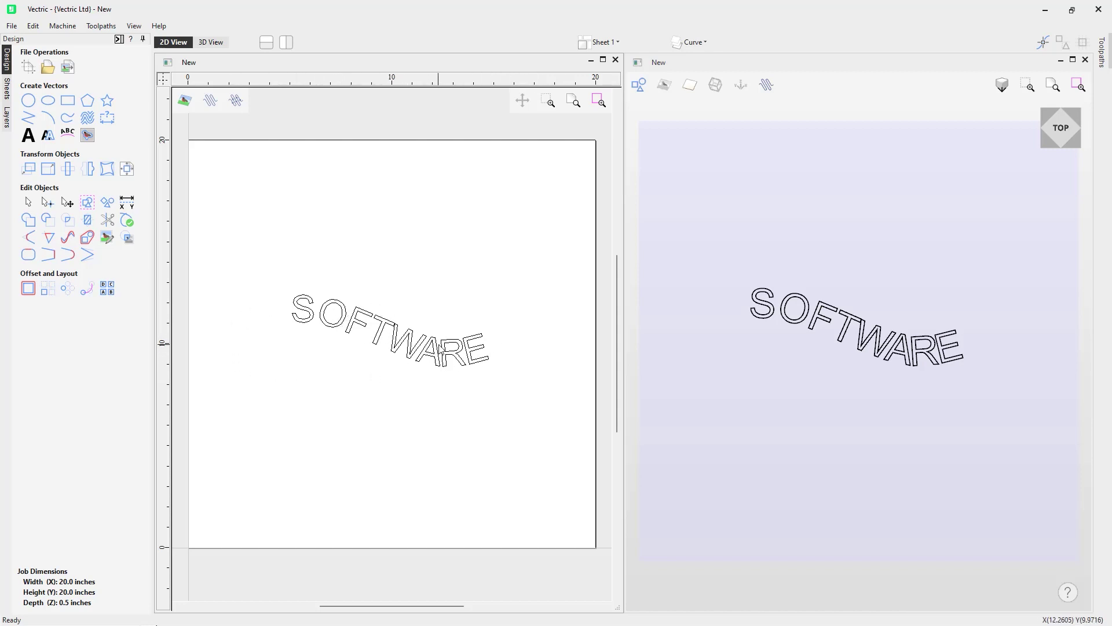
{"action": "left_click", "coordinate": [444, 348]}
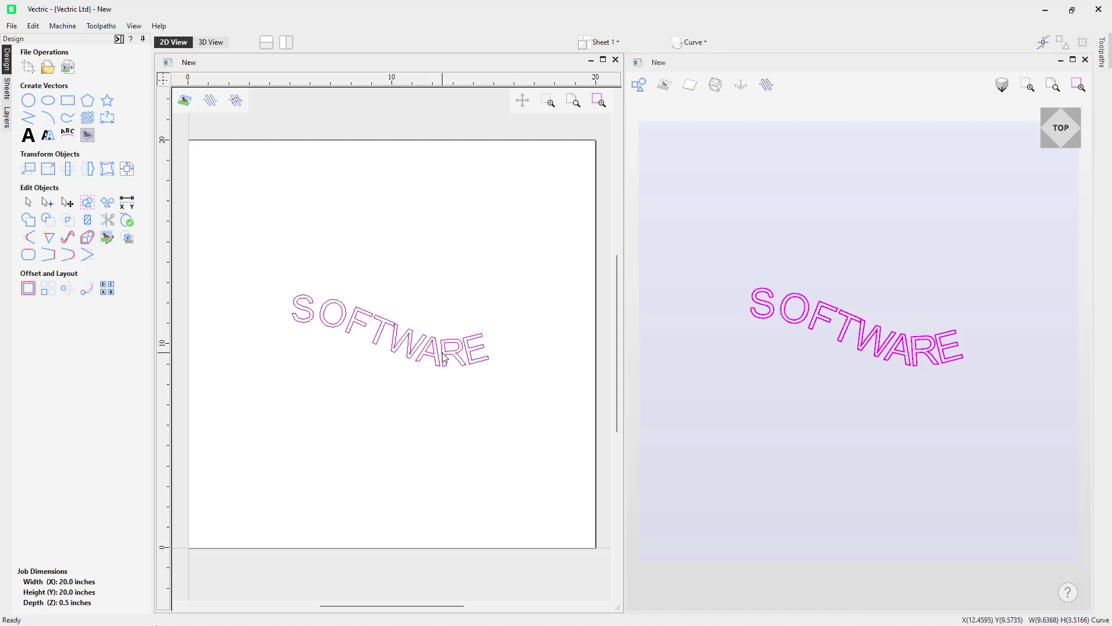
Step: Extend the text with repeated SOFTWARE words, then backspace it to a single SOFTWARE
{"action": "left_click", "coordinate": [28, 135]}
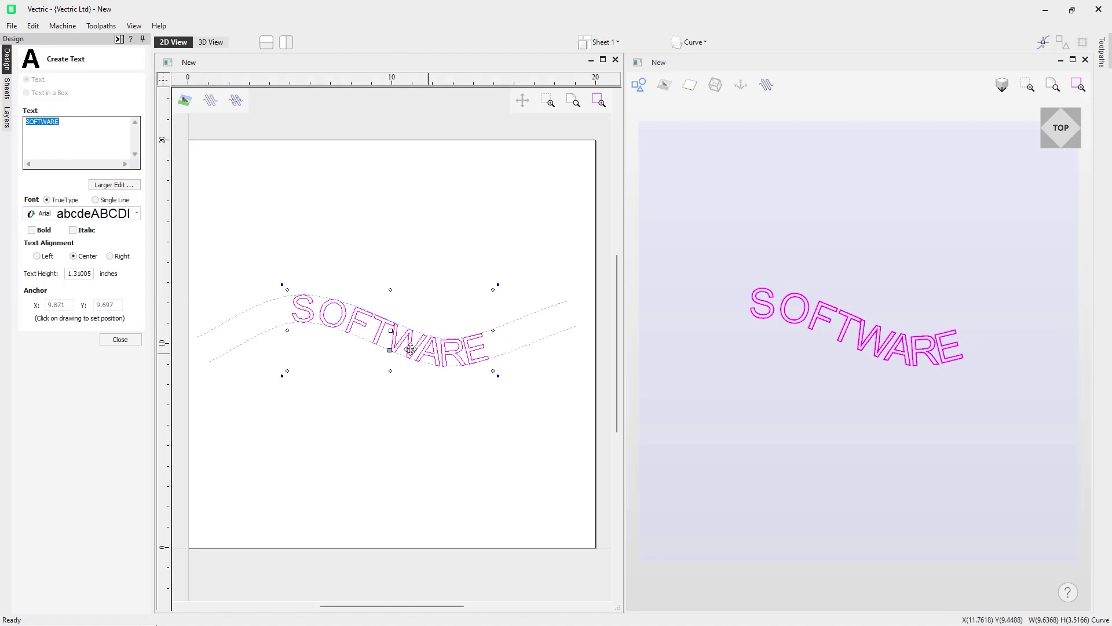
{"action": "left_click", "coordinate": [87, 123]}
{"action": "type", "text": "SOFTWA"}
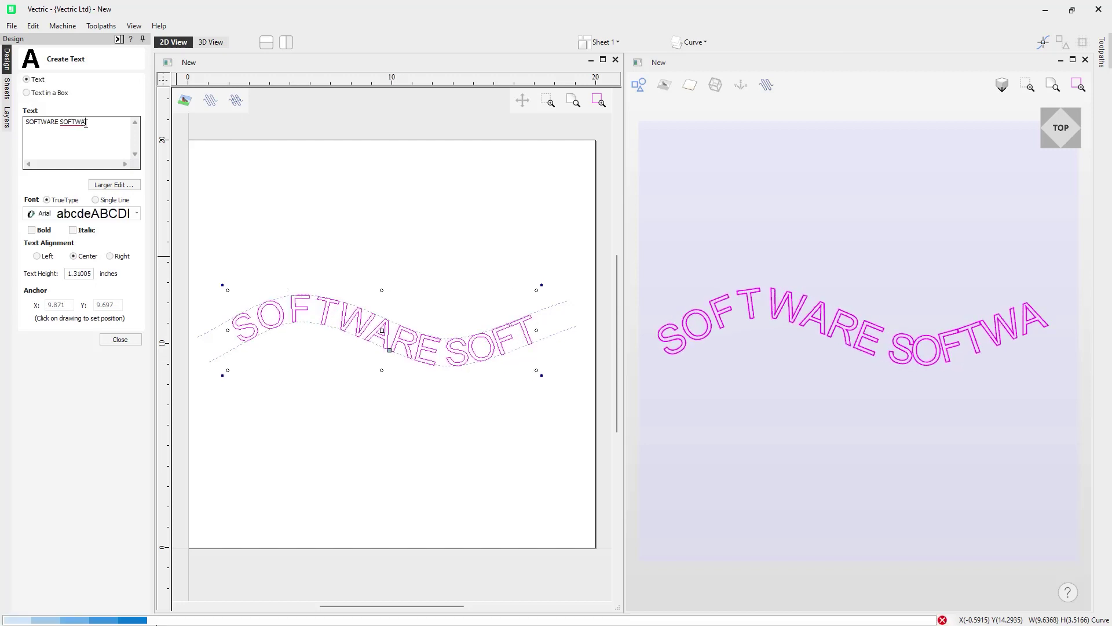
{"action": "type", "text": "RE"}
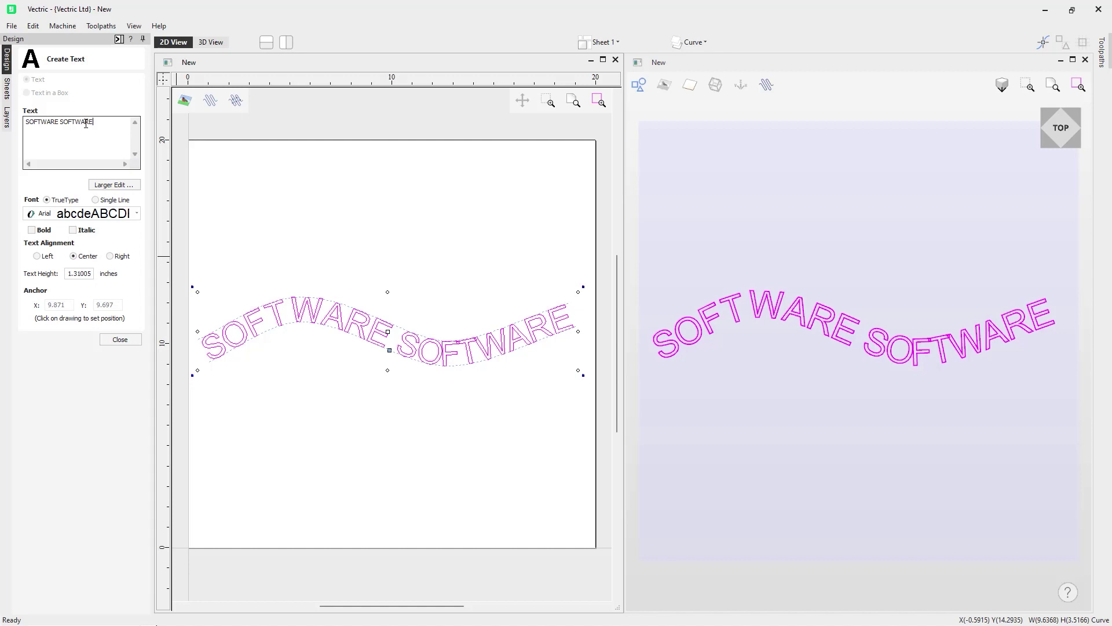
{"action": "type", "text": " SOFTWARE"}
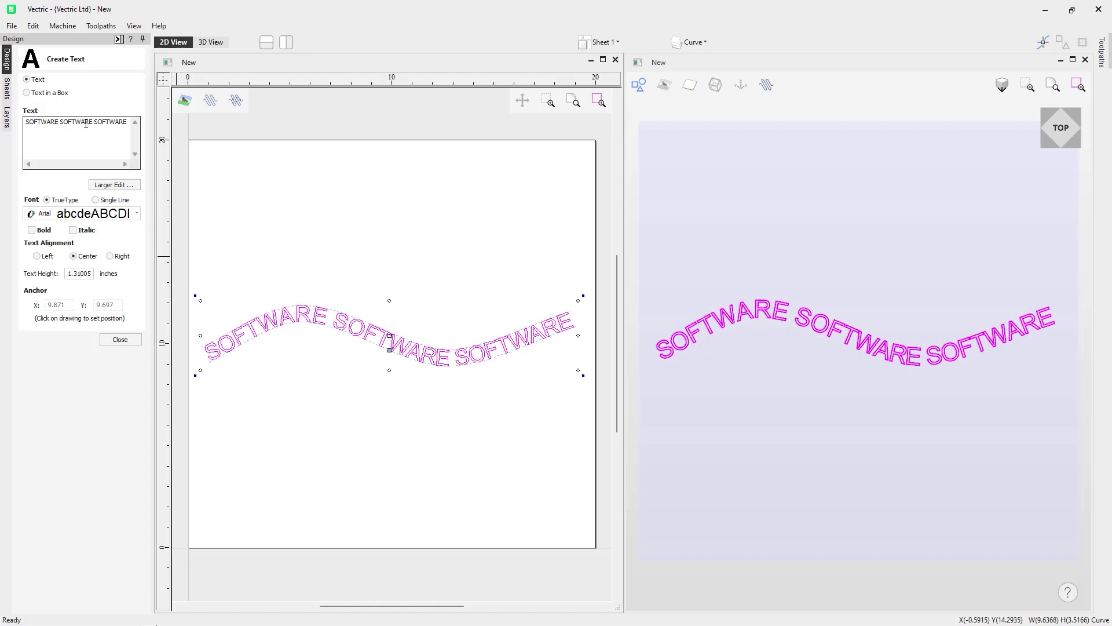
{"action": "type", "text": "SOFTWAR"}
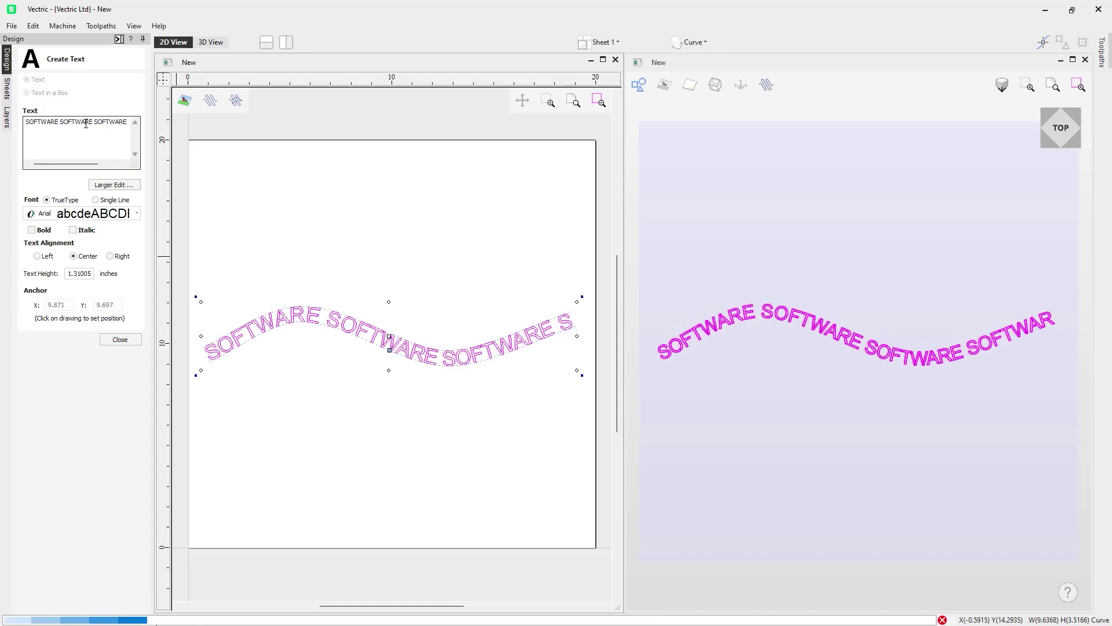
{"action": "type", "text": "E"}
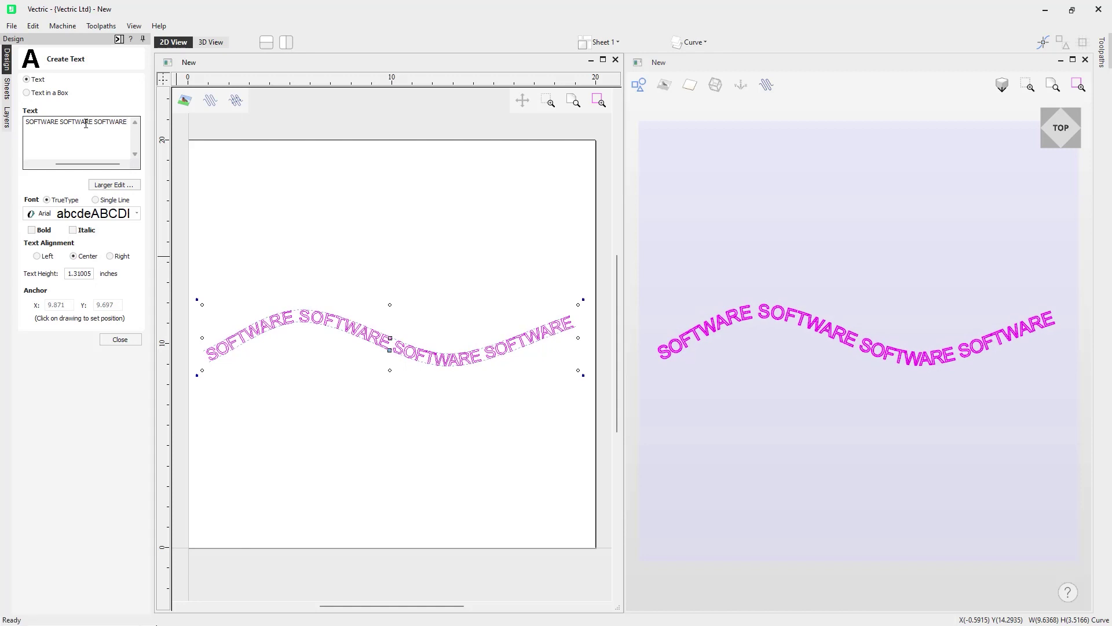
{"action": "key", "text": "BackSpace"}
{"action": "key", "text": "BackSpace"}
{"action": "key", "text": "BackSpace"}
{"action": "key", "text": "BackSpace"}
{"action": "key", "text": "BackSpace"}
{"action": "key", "text": "BackSpace"}
{"action": "key", "text": "BackSpace"}
{"action": "key", "text": "BackSpace"}
{"action": "key", "text": "BackSpace"}
{"action": "key", "text": "BackSpace"}
{"action": "key", "text": "BackSpace"}
{"action": "key", "text": "BackSpace"}
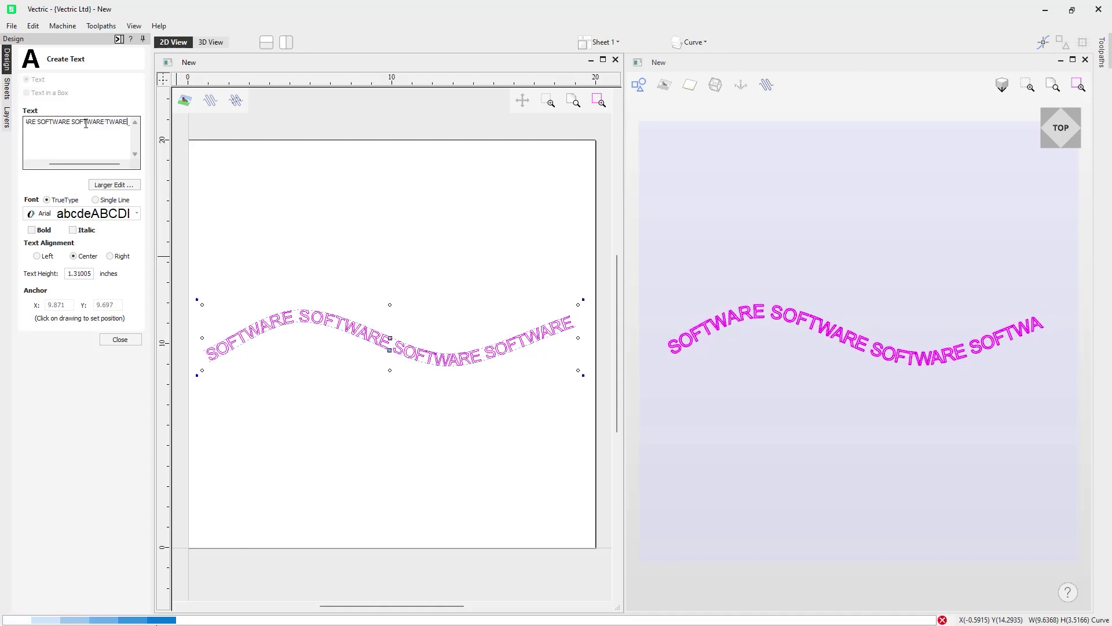
{"action": "key", "text": "BackSpace"}
{"action": "key", "text": "BackSpace"}
{"action": "key", "text": "BackSpace"}
{"action": "key", "text": "BackSpace"}
{"action": "key", "text": "BackSpace"}
{"action": "key", "text": "BackSpace"}
{"action": "key", "text": "BackSpace"}
{"action": "key", "text": "BackSpace"}
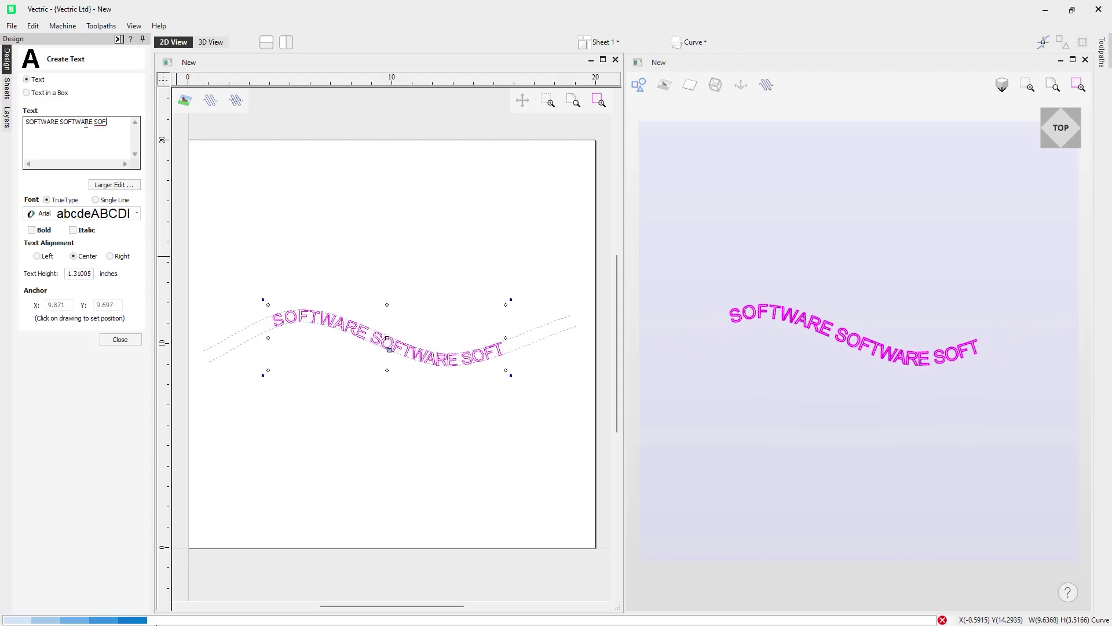
{"action": "key", "text": "BackSpace"}
{"action": "key", "text": "BackSpace"}
{"action": "key", "text": "BackSpace"}
{"action": "key", "text": "BackSpace"}
{"action": "key", "text": "BackSpace"}
{"action": "key", "text": "BackSpace"}
{"action": "key", "text": "BackSpace"}
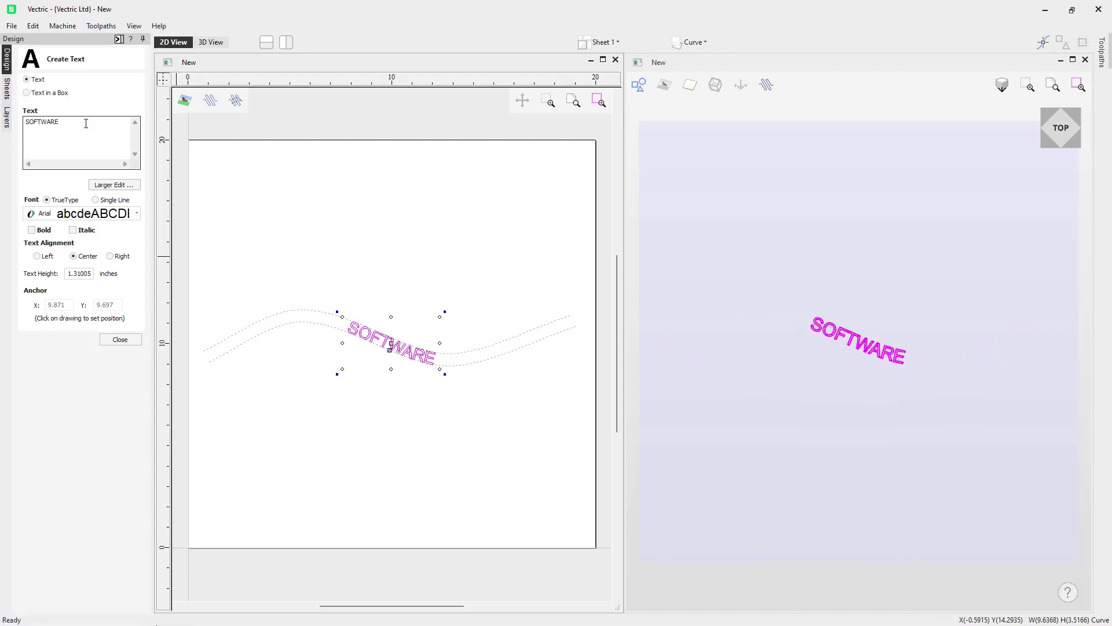
Step: Close the text form, deselect, and undo to restore the wider SOFTWARE spacing
{"action": "left_click", "coordinate": [120, 339]}
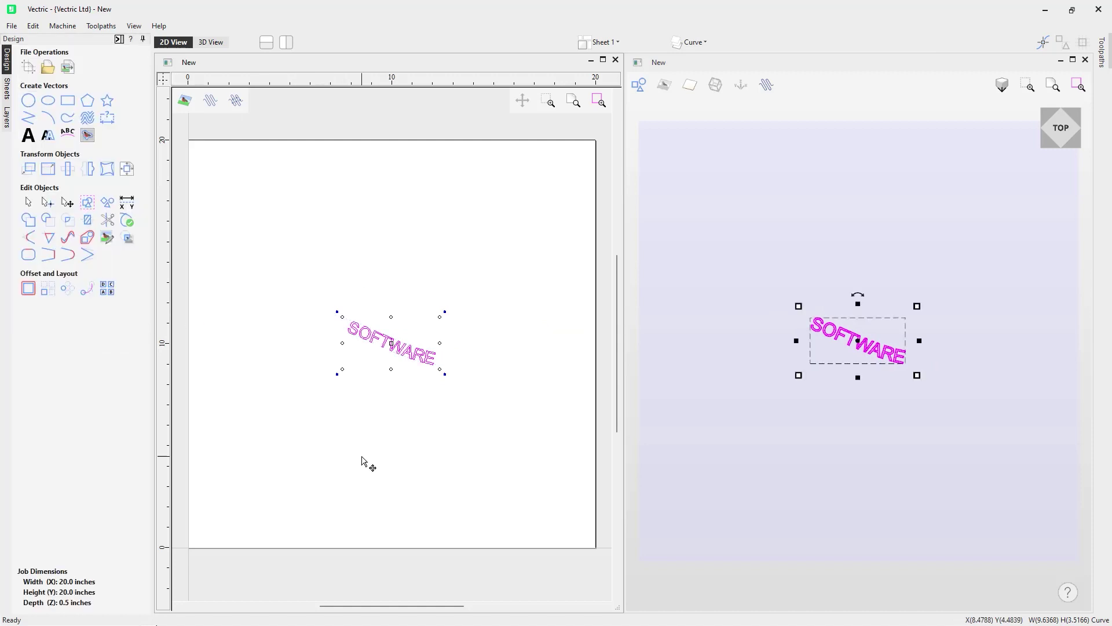
{"action": "left_click", "coordinate": [335, 442]}
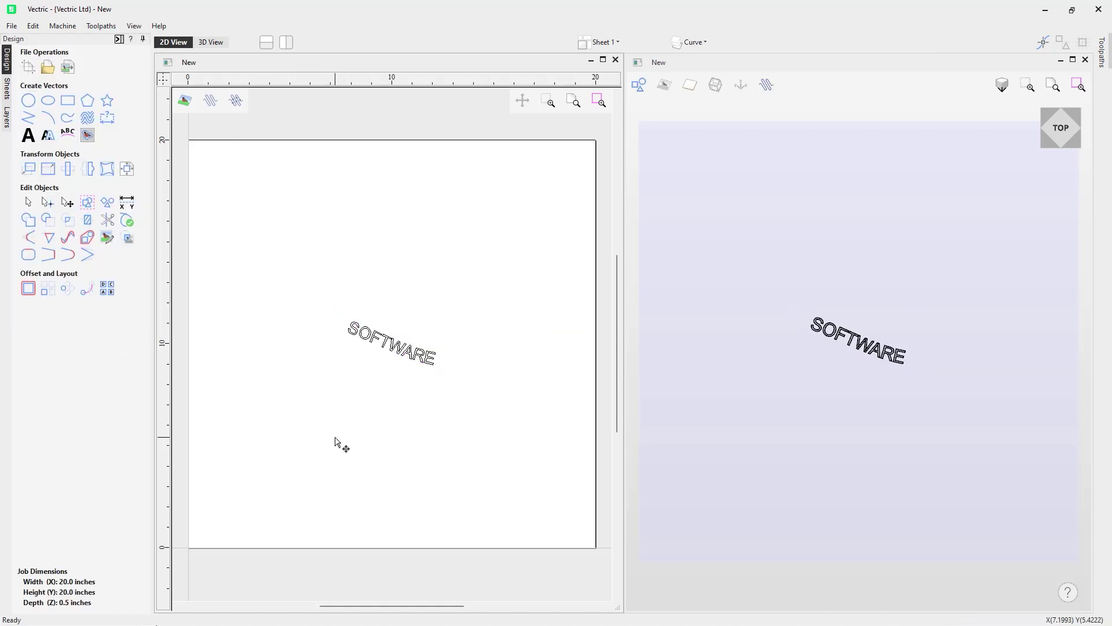
{"action": "key", "text": "ctrl+z"}
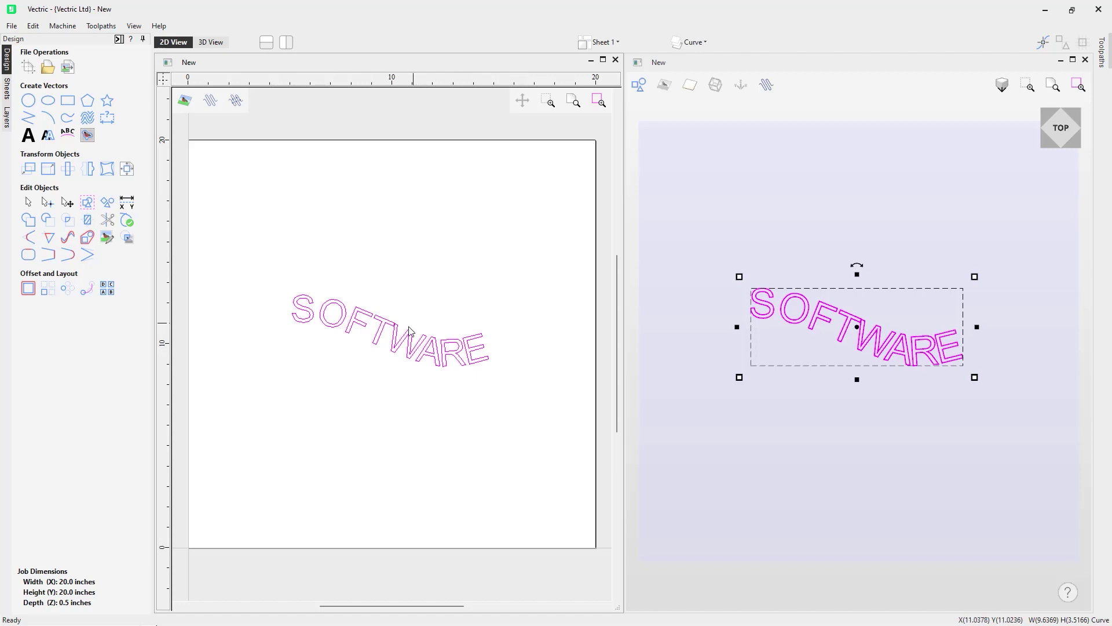
Step: Drag the spacing handle to spread SOFTWARE wider along the curve, then zoom to fit the 20 × 20 job
{"action": "left_click", "coordinate": [28, 136]}
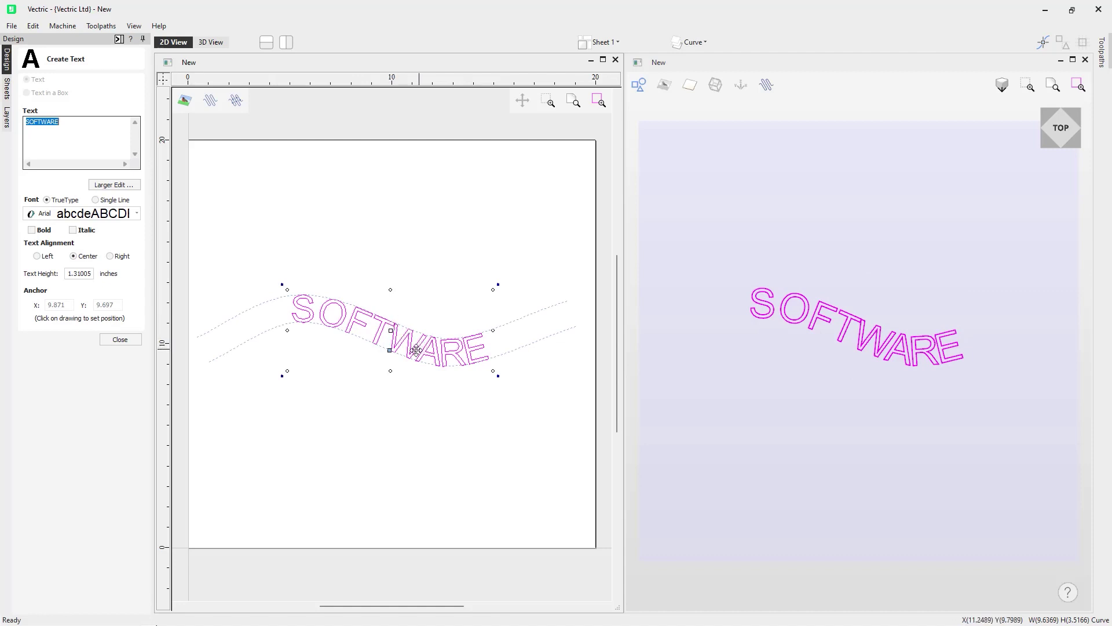
{"action": "scroll", "coordinate": [401, 344], "scroll_direction": "up", "scroll_amount": 2}
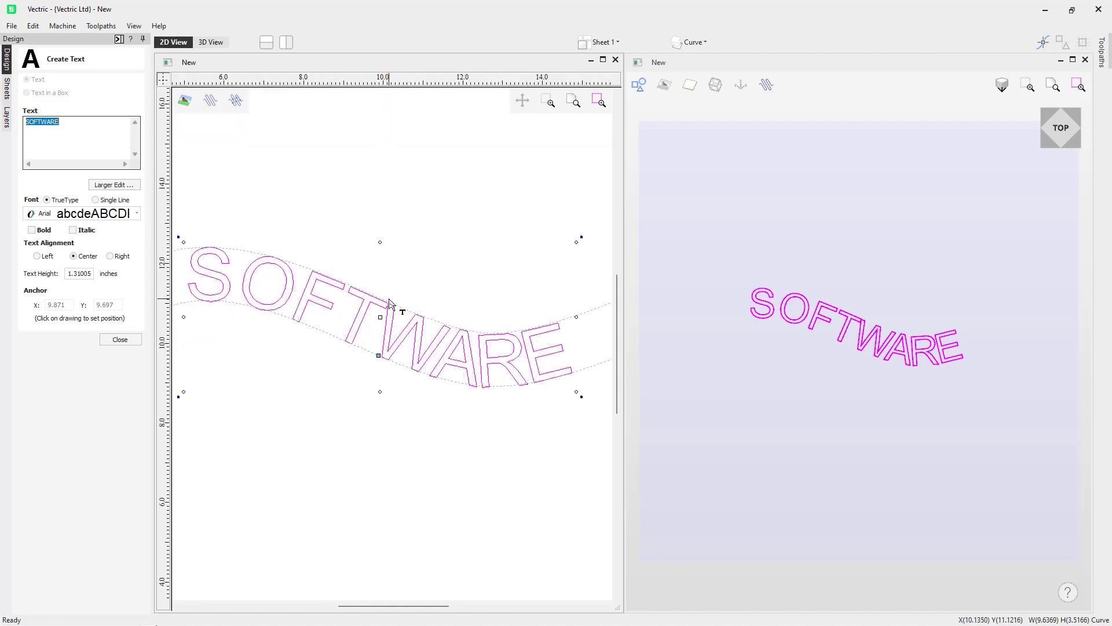
{"action": "left_click_drag", "start_coordinate": [389, 307], "coordinate": [547, 343]}
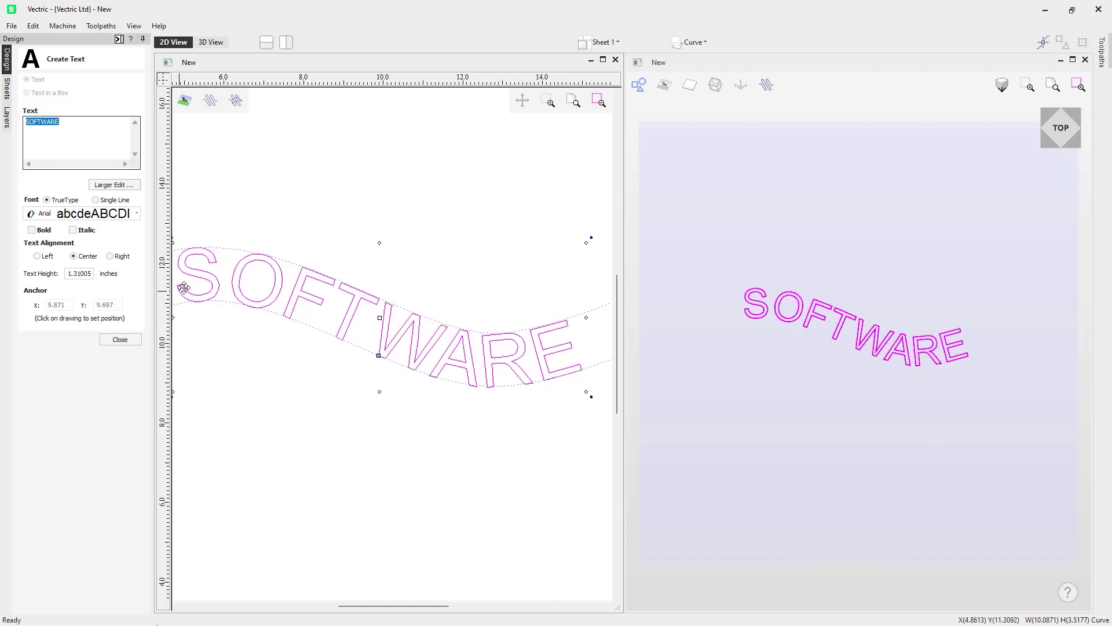
{"action": "scroll", "coordinate": [404, 337], "scroll_direction": "down", "scroll_amount": 1}
{"action": "scroll", "coordinate": [404, 337], "scroll_direction": "down", "scroll_amount": 1}
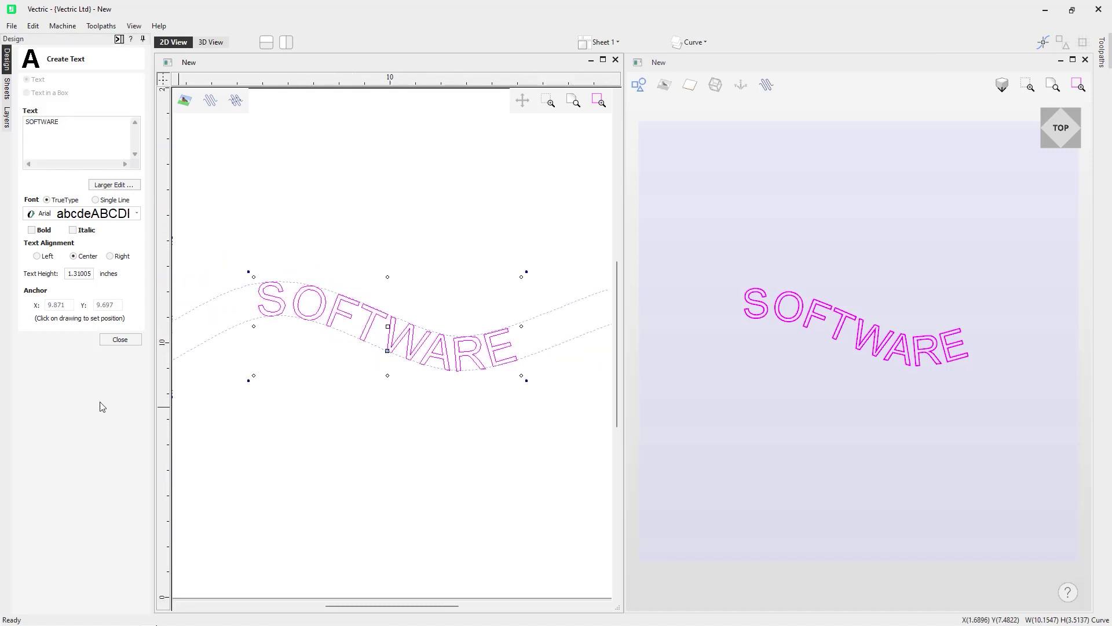
{"action": "left_click", "coordinate": [120, 339]}
{"action": "left_click", "coordinate": [364, 443]}
{"action": "key", "text": "F3"}
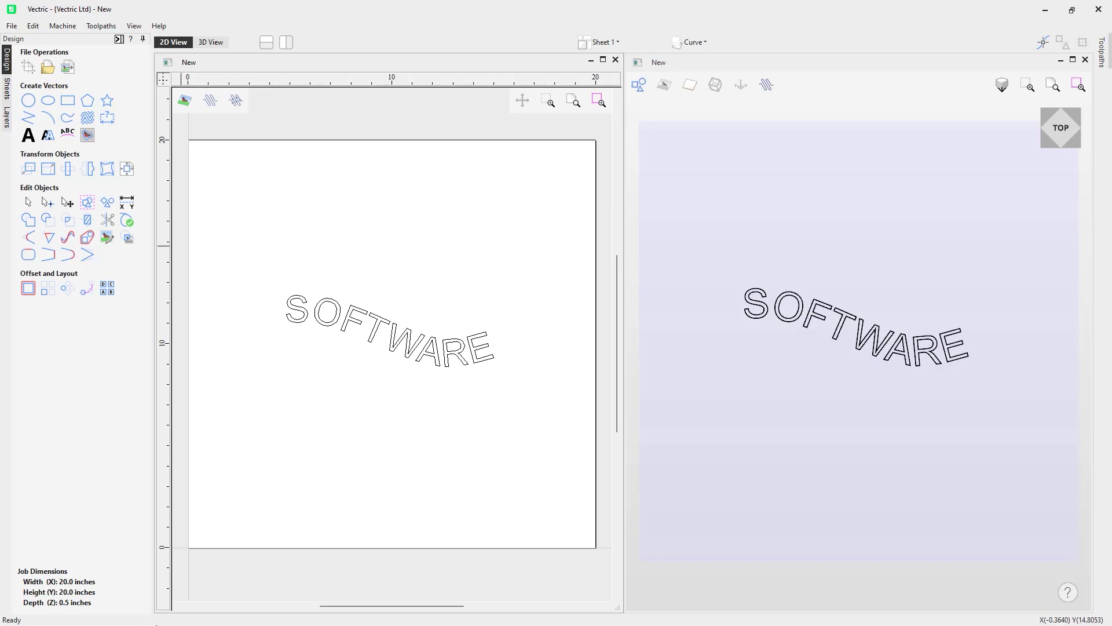
Step: Make the Circle layer active and select the VECTRIC SOFTWARE outline text
{"action": "left_click", "coordinate": [691, 42]}
{"action": "left_click", "coordinate": [694, 73]}
{"action": "left_click", "coordinate": [728, 73]}
{"action": "left_click", "coordinate": [405, 315]}
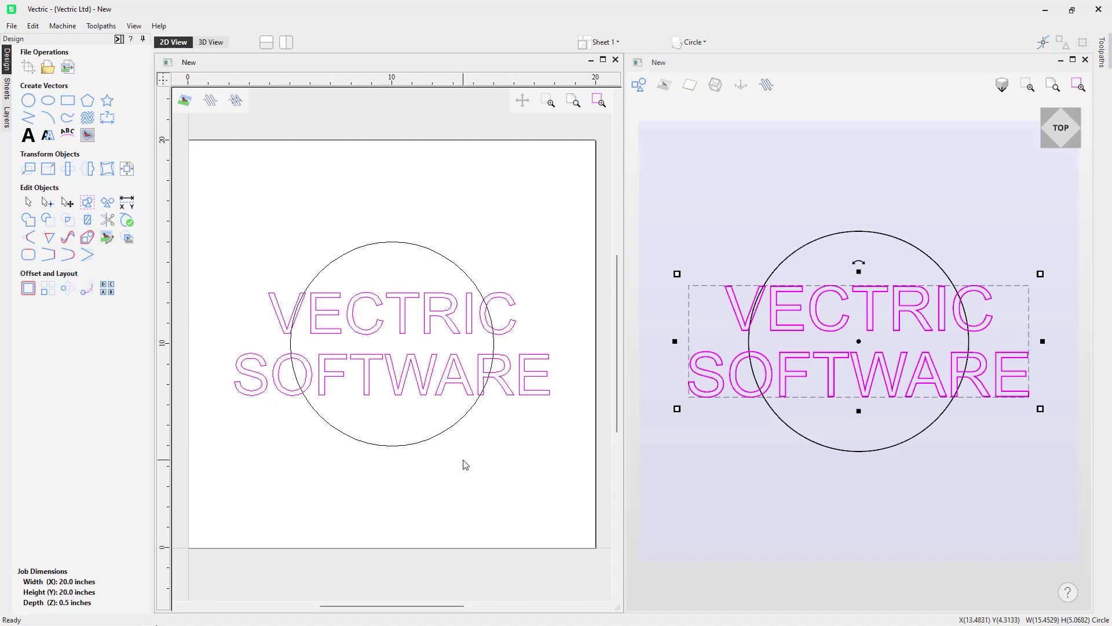
{"action": "left_click", "coordinate": [442, 437]}
{"action": "left_click", "coordinate": [357, 507]}
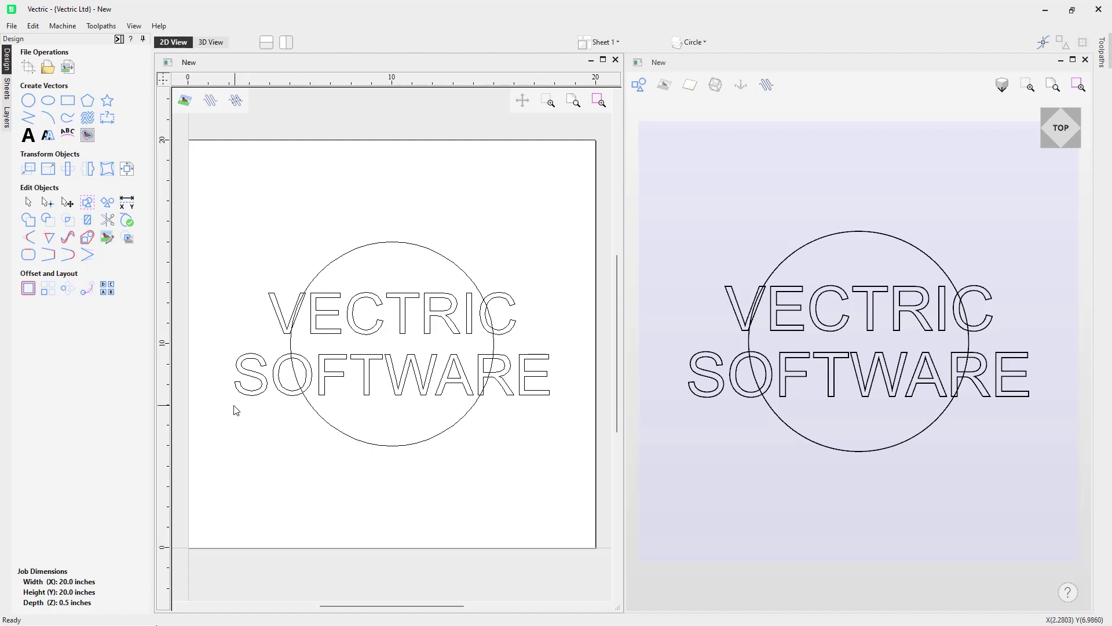
{"action": "left_click", "coordinate": [402, 321]}
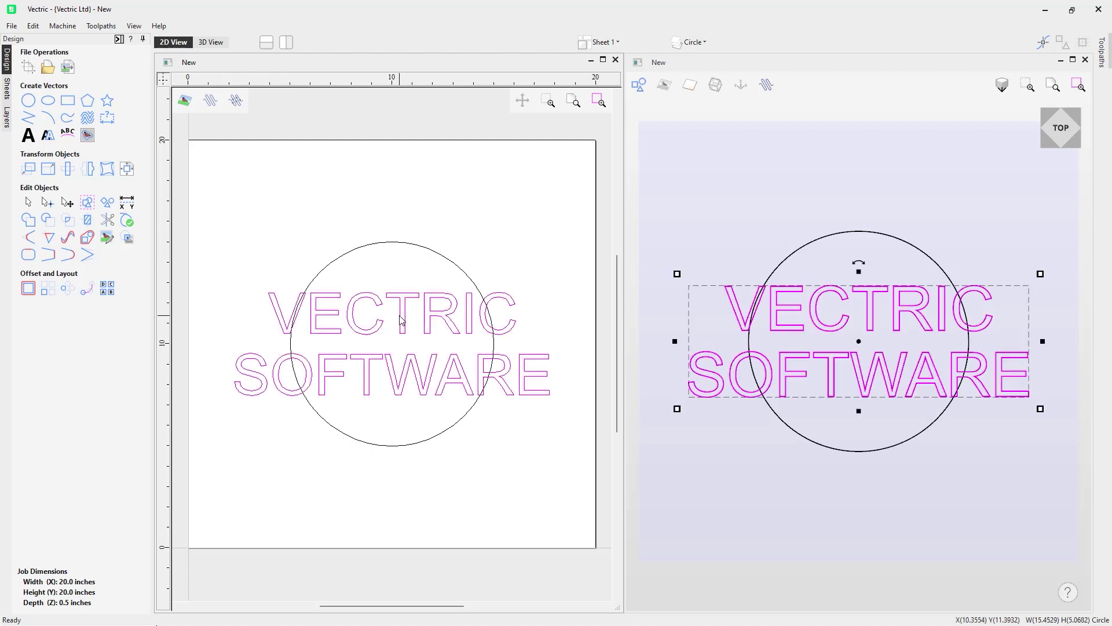
Step: Break the VECTRIC SOFTWARE text block into separate lines
{"action": "right_click", "coordinate": [405, 317]}
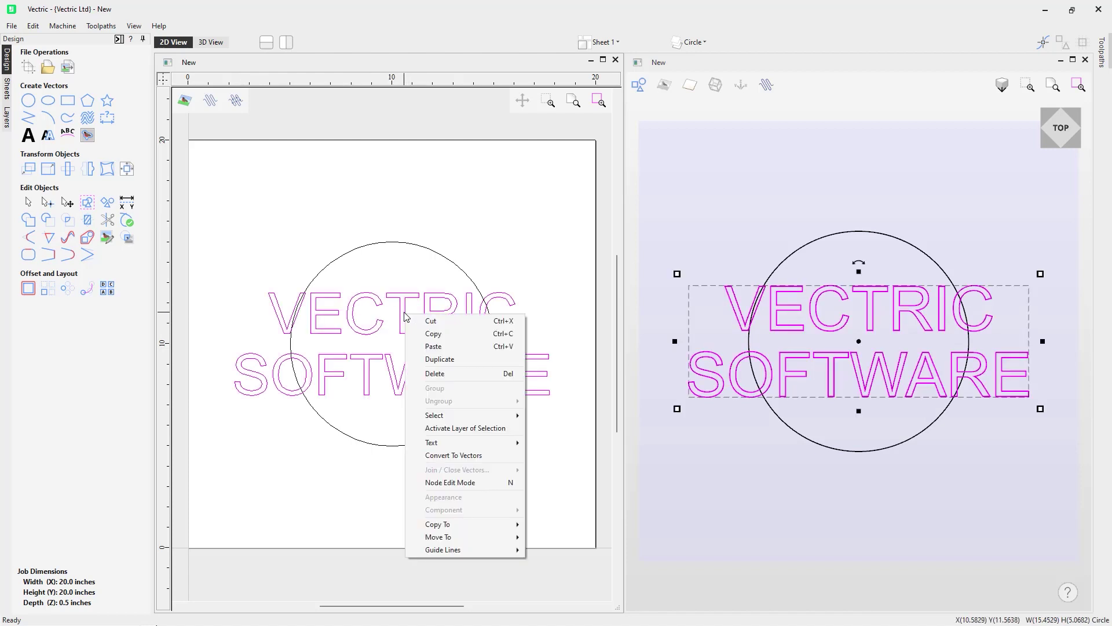
{"action": "mouse_move", "coordinate": [472, 445]}
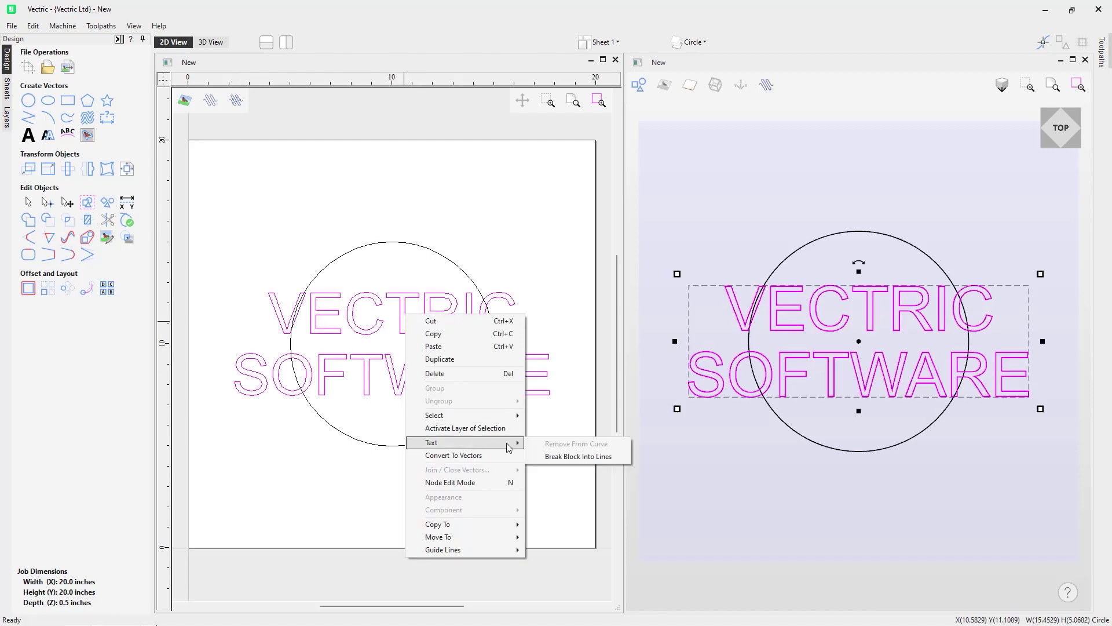
{"action": "left_click", "coordinate": [575, 456]}
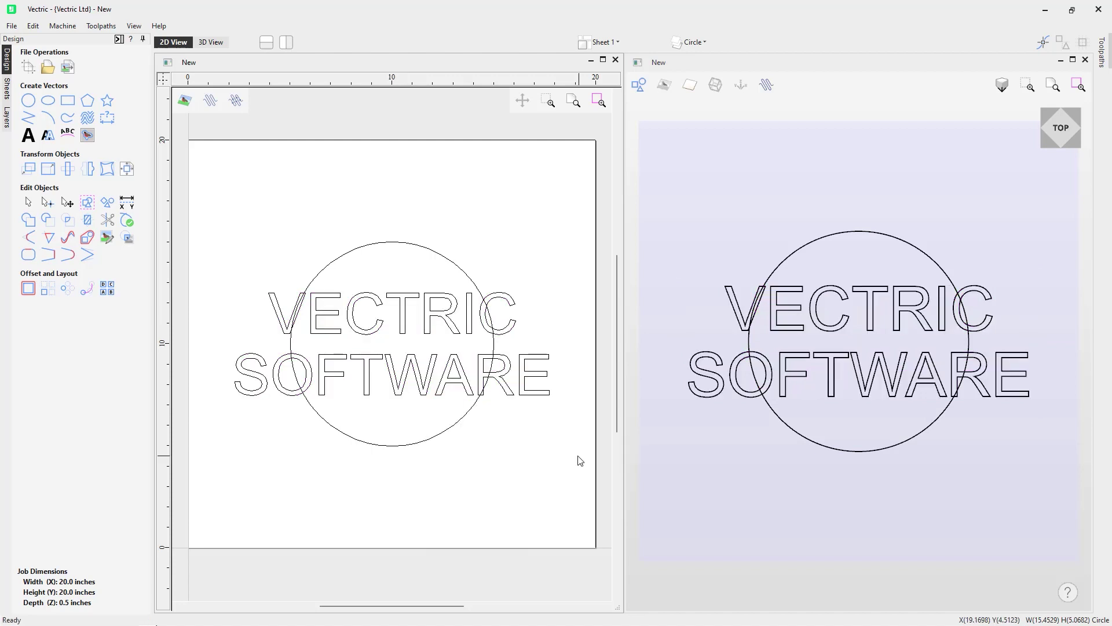
Step: Move VECTRIC above the circle and SOFTWARE below it, then select the circle
{"action": "left_click", "coordinate": [407, 329]}
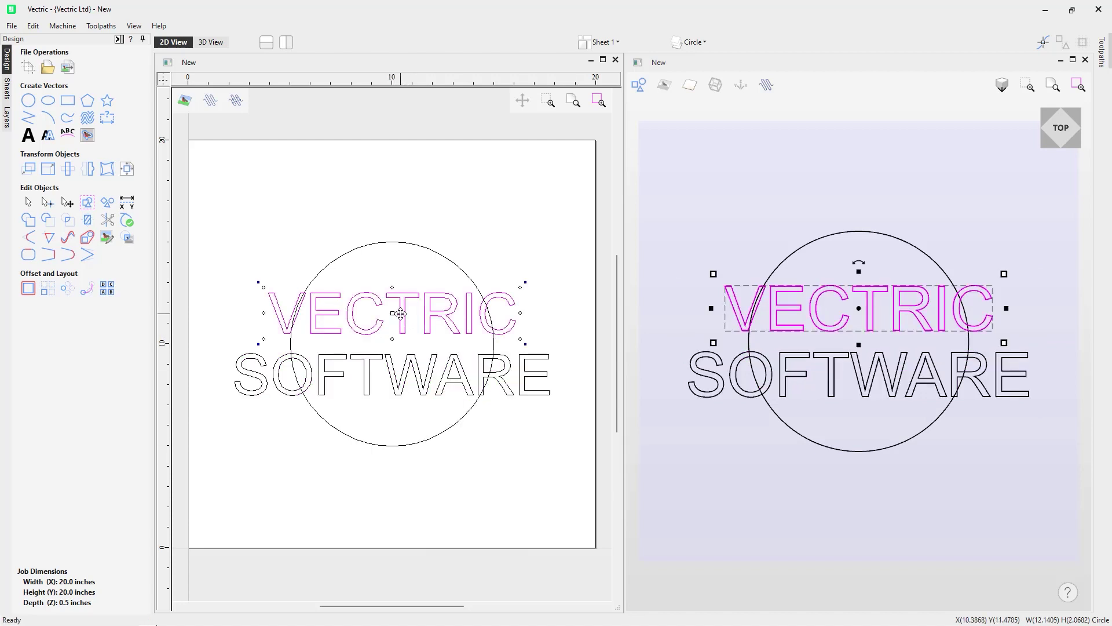
{"action": "left_click_drag", "start_coordinate": [392, 310], "coordinate": [392, 189]}
{"action": "left_click", "coordinate": [404, 387]}
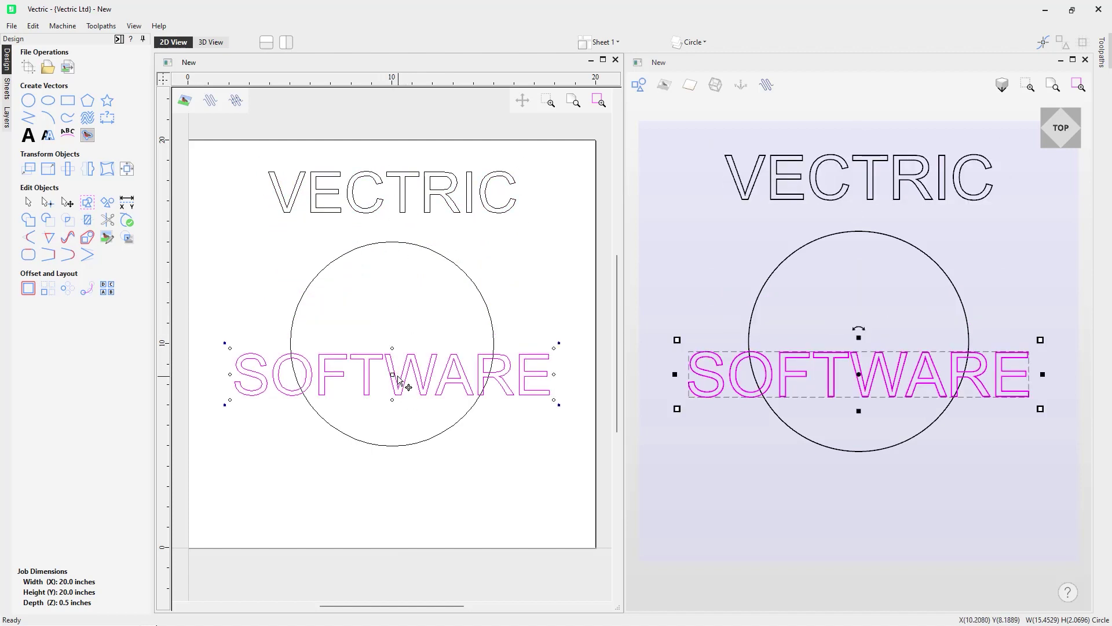
{"action": "left_click_drag", "start_coordinate": [393, 371], "coordinate": [392, 492]}
{"action": "left_click", "coordinate": [488, 380]}
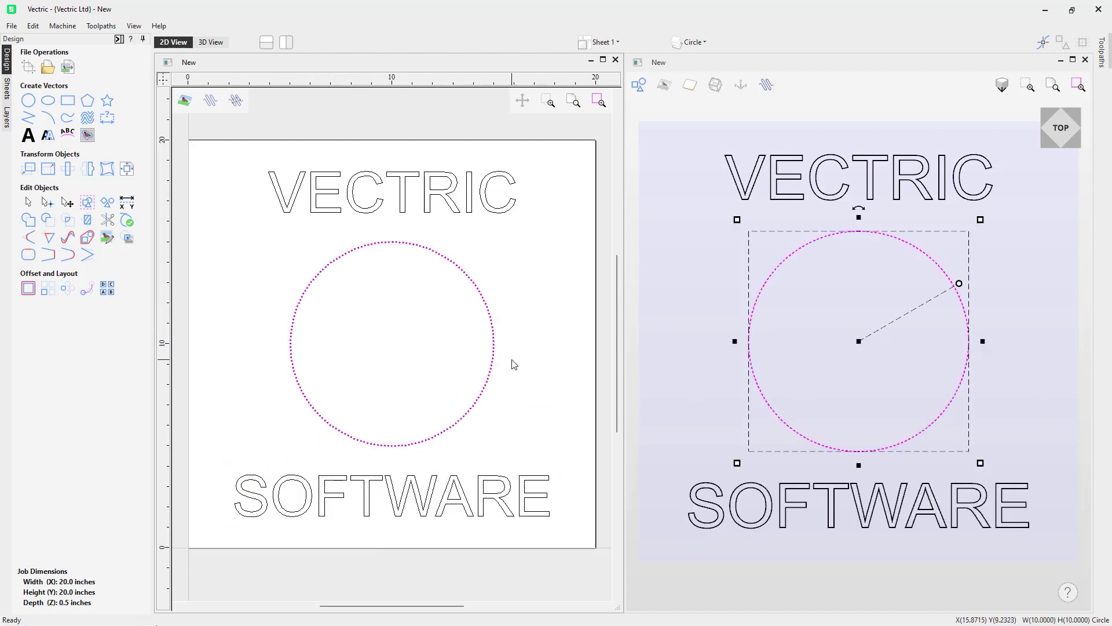
Step: Cut the circle at its side nodes into upper and lower arcs, then select VECTRIC with the upper arc
{"action": "key", "text": "n"}
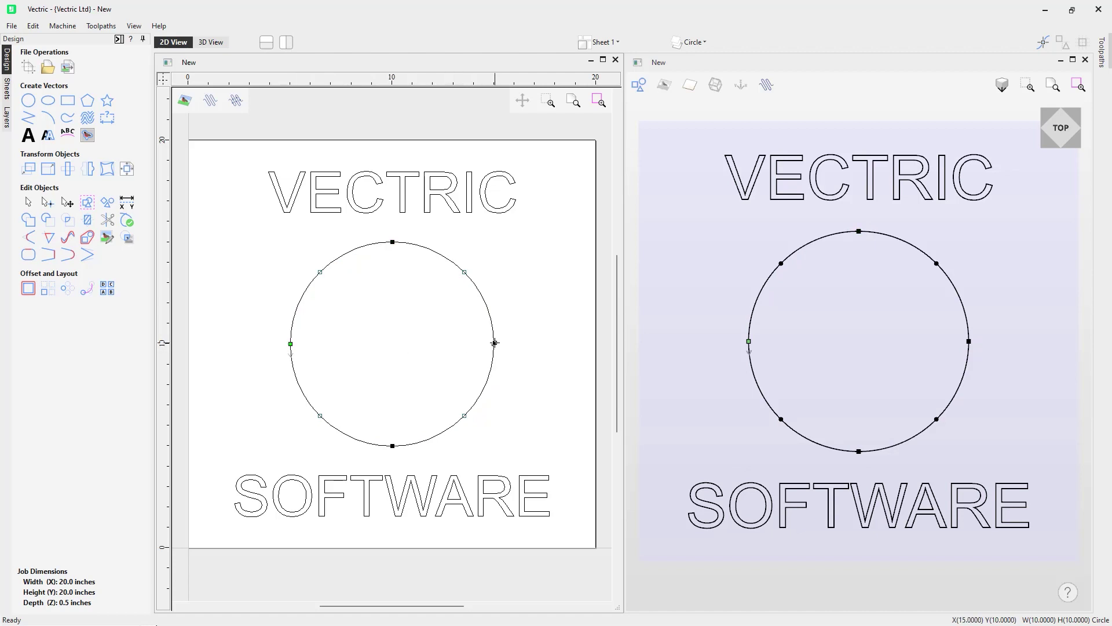
{"action": "key", "text": "c"}
{"action": "left_click", "coordinate": [494, 360]}
{"action": "left_click", "coordinate": [496, 359]}
{"action": "key", "text": "Escape"}
{"action": "left_click", "coordinate": [451, 191]}
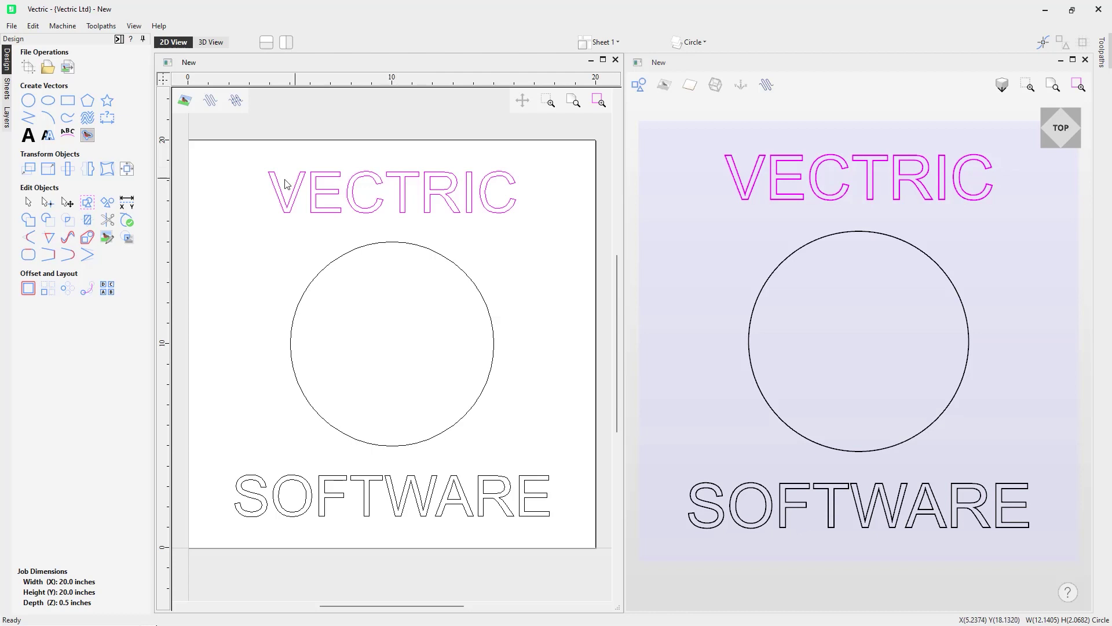
{"action": "left_click", "coordinate": [435, 250], "text": "shift"}
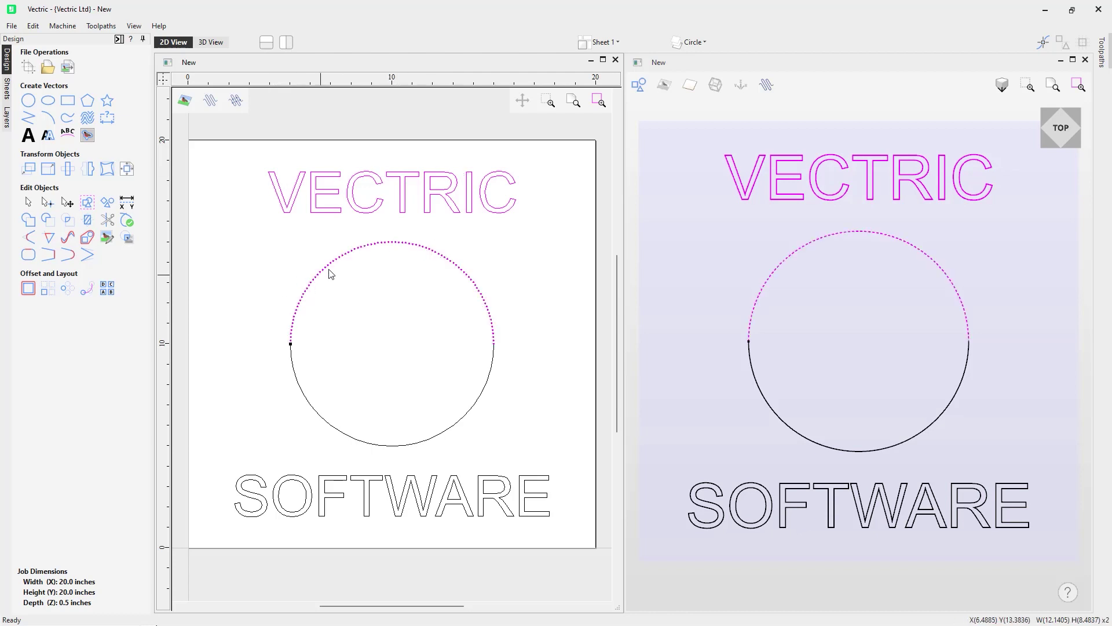
Step: Wrap VECTRIC over the upper arc at a 0.25-inch offset, then select SOFTWARE with the lower arc
{"action": "left_click", "coordinate": [67, 135]}
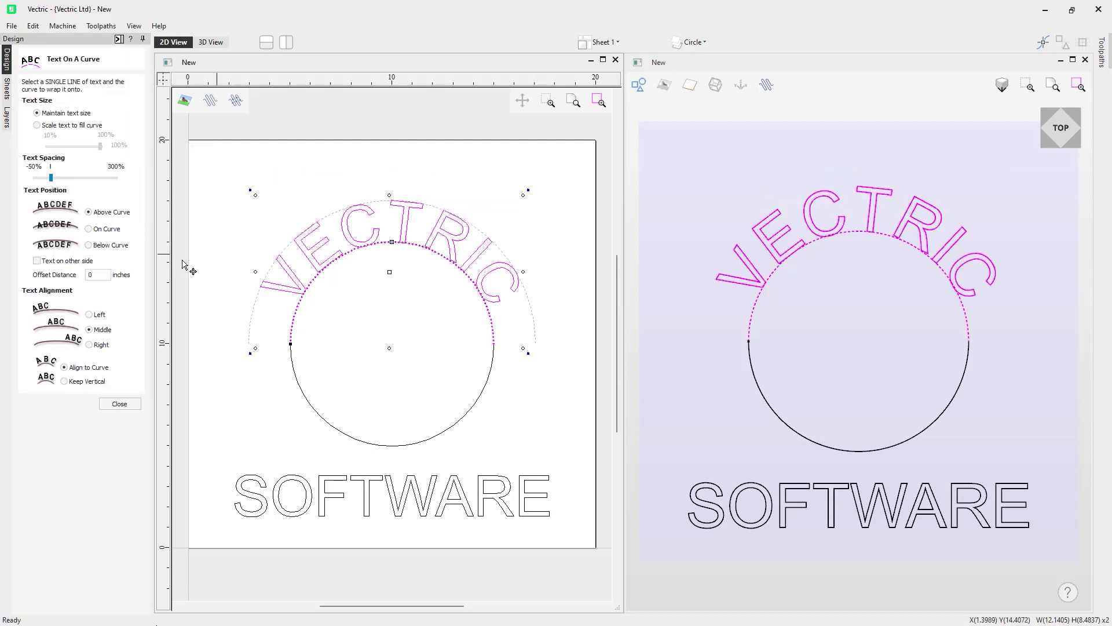
{"action": "left_click", "coordinate": [96, 273]}
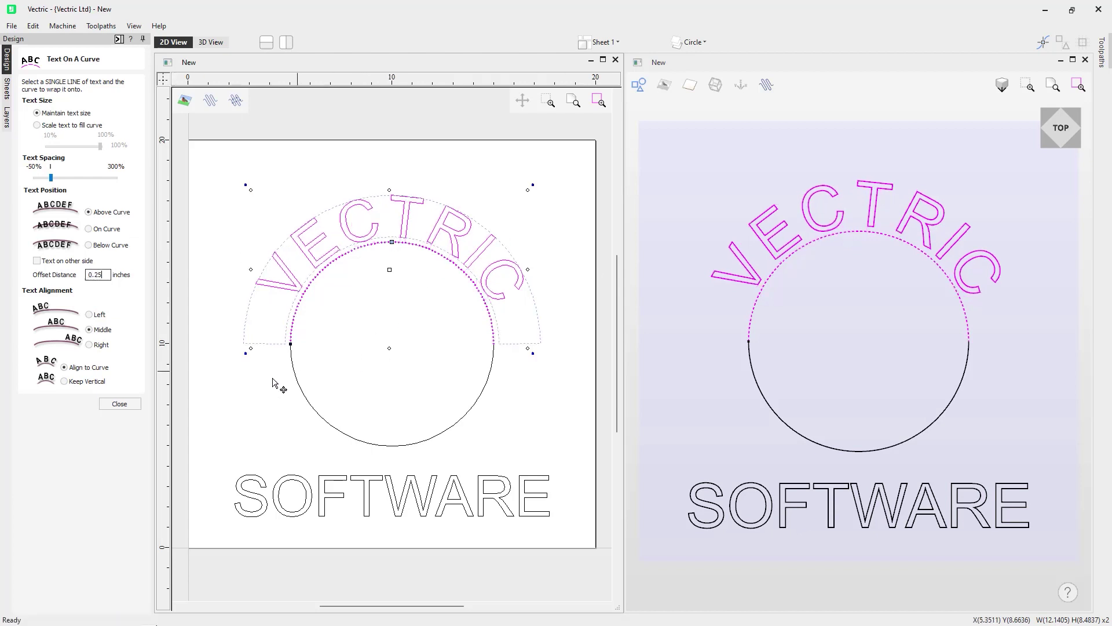
{"action": "left_click", "coordinate": [365, 491]}
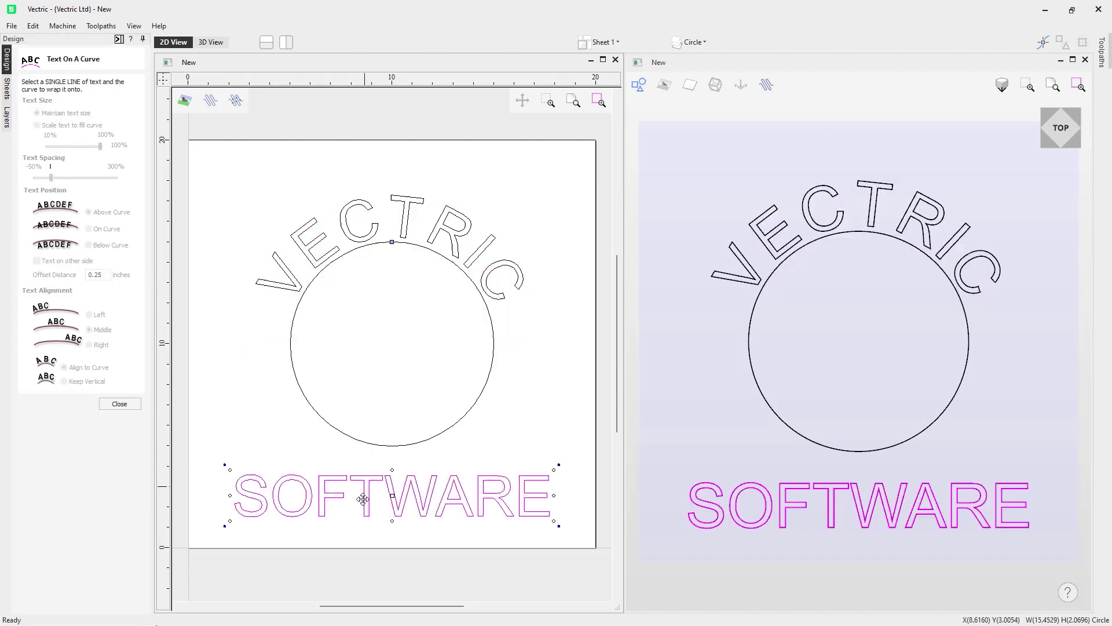
{"action": "left_click", "coordinate": [428, 443], "text": "shift"}
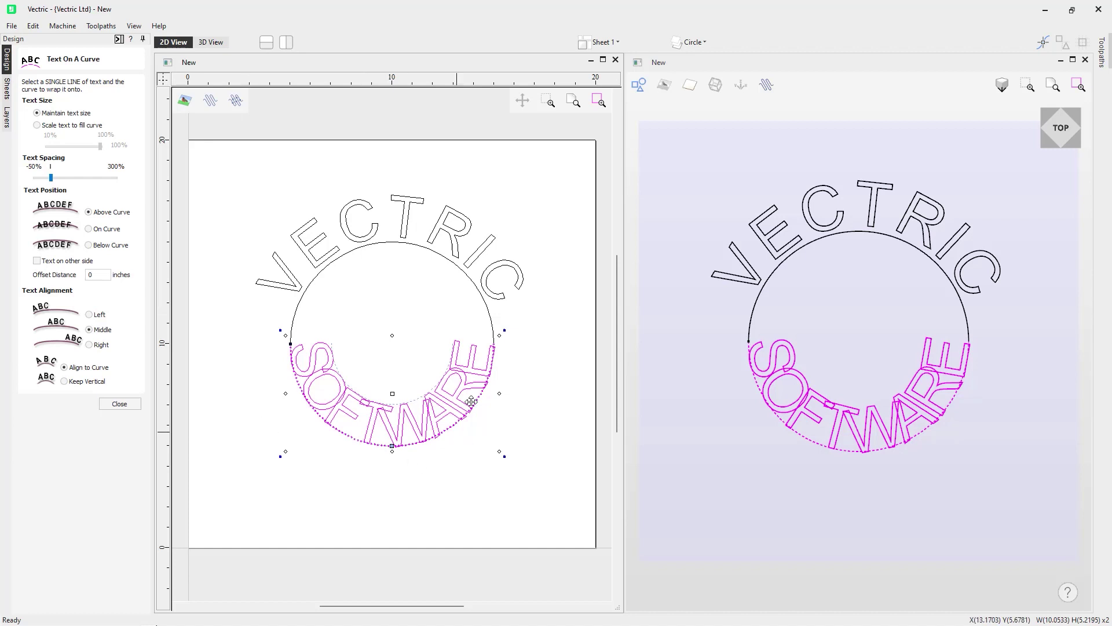
Step: Set SOFTWARE to run below the circle with a 0.25-inch offset distance
{"action": "left_click", "coordinate": [88, 245]}
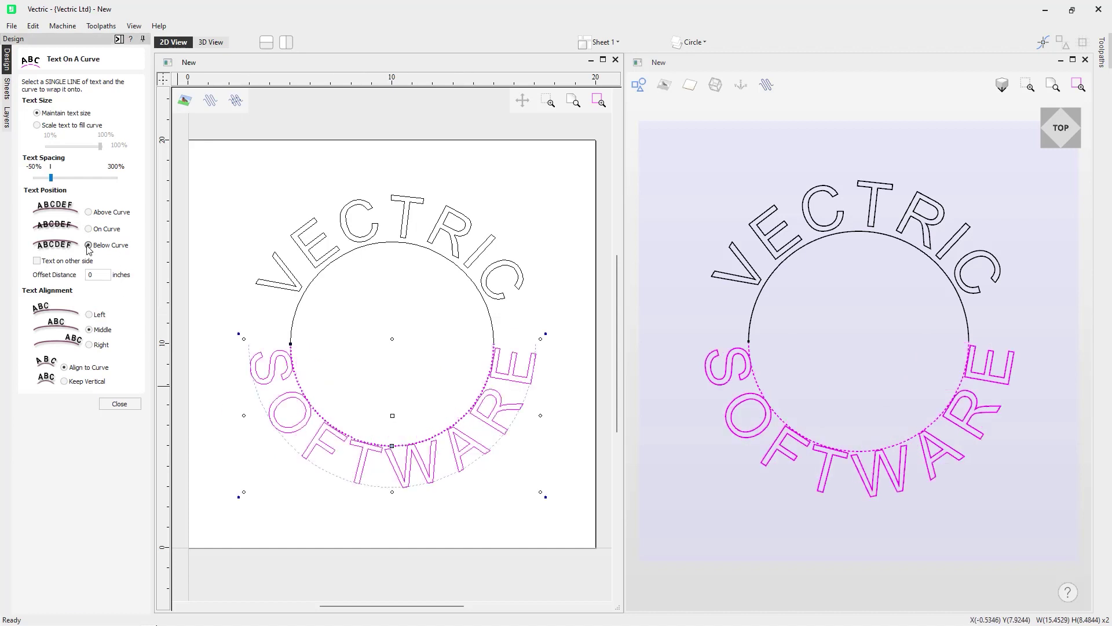
{"action": "left_click", "coordinate": [95, 275]}
{"action": "key", "text": "Tab"}
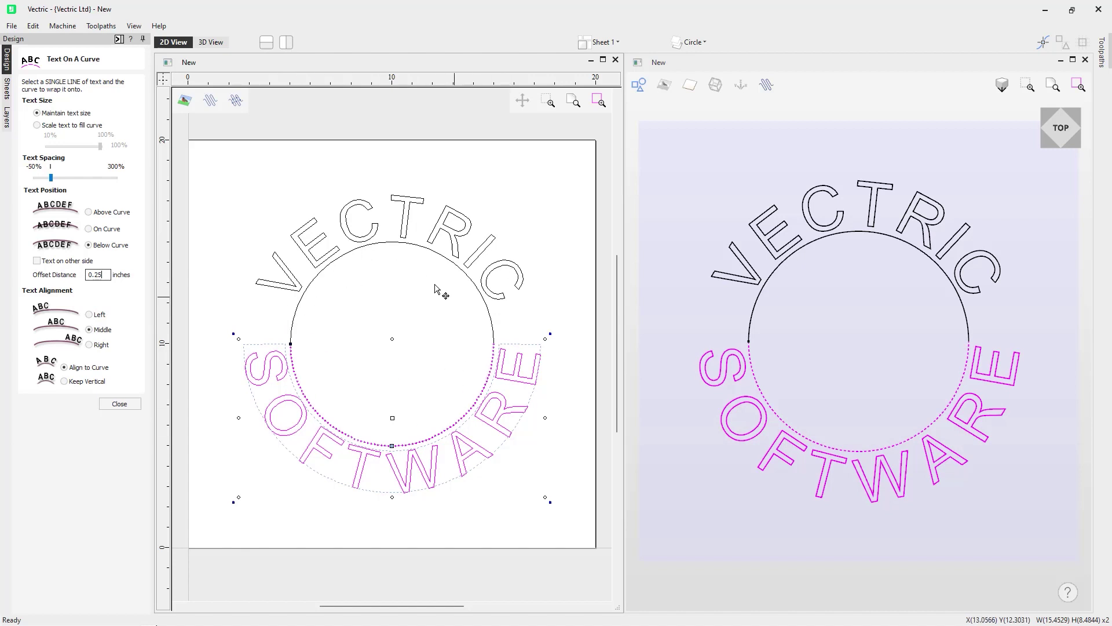
{"action": "left_click", "coordinate": [119, 404]}
Step: Select the curved VECTRIC text and change its font from Arial to Raleway
{"action": "left_click", "coordinate": [333, 497]}
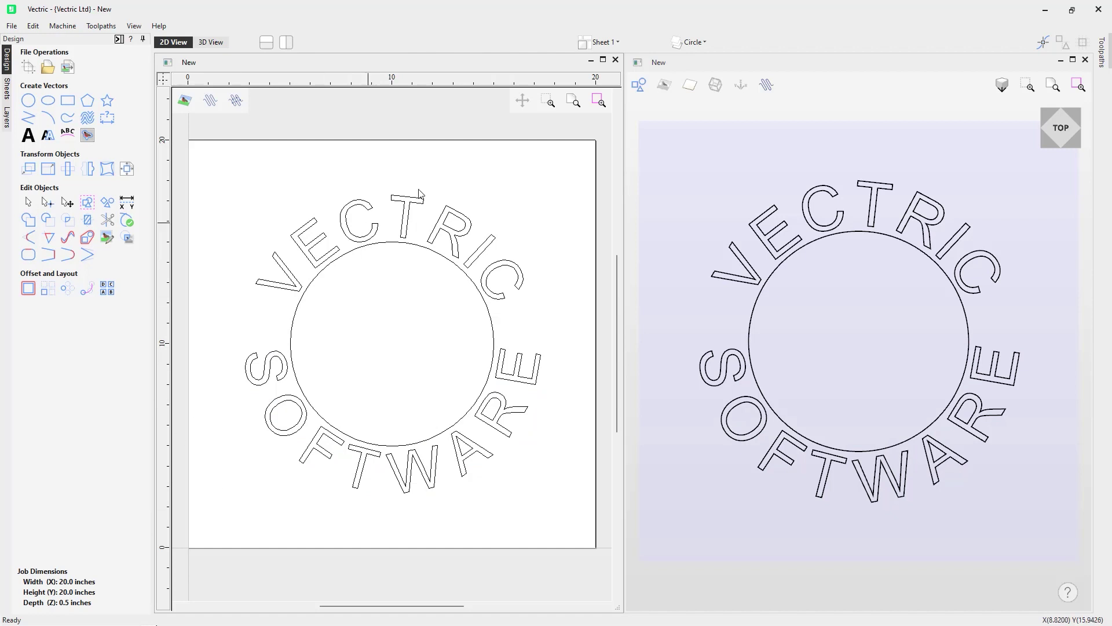
{"action": "left_click", "coordinate": [409, 216]}
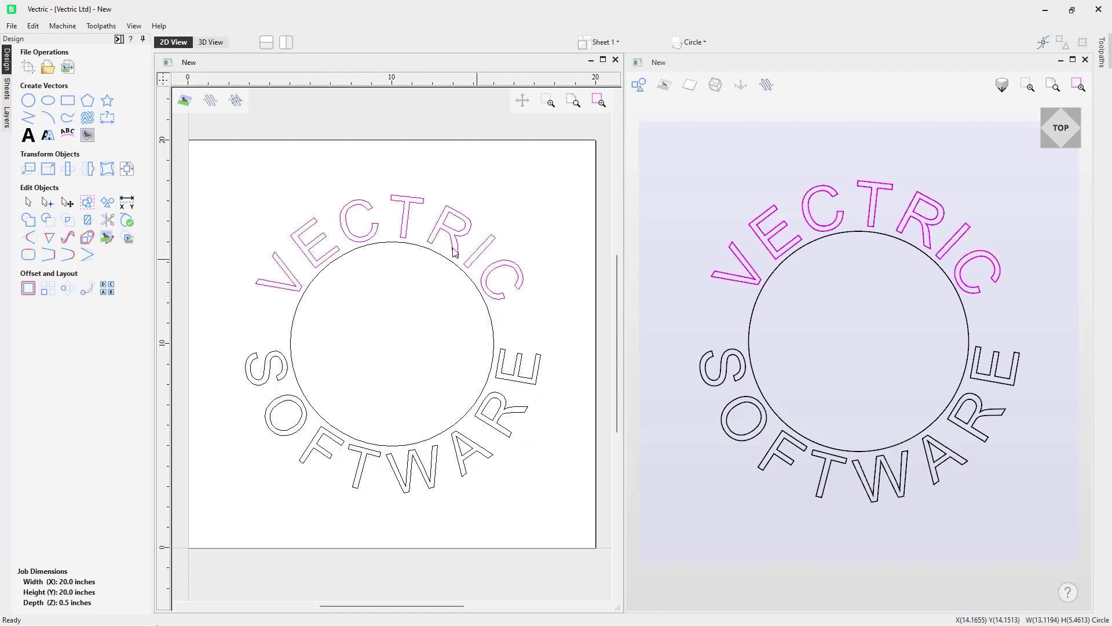
{"action": "left_click", "coordinate": [28, 135]}
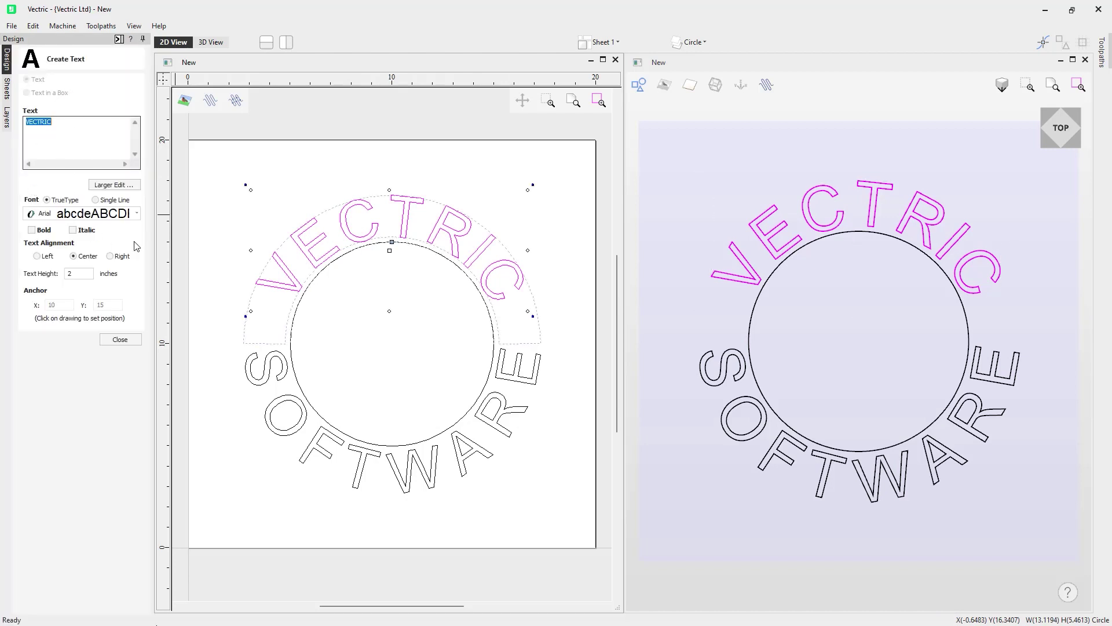
{"action": "left_click", "coordinate": [137, 214]}
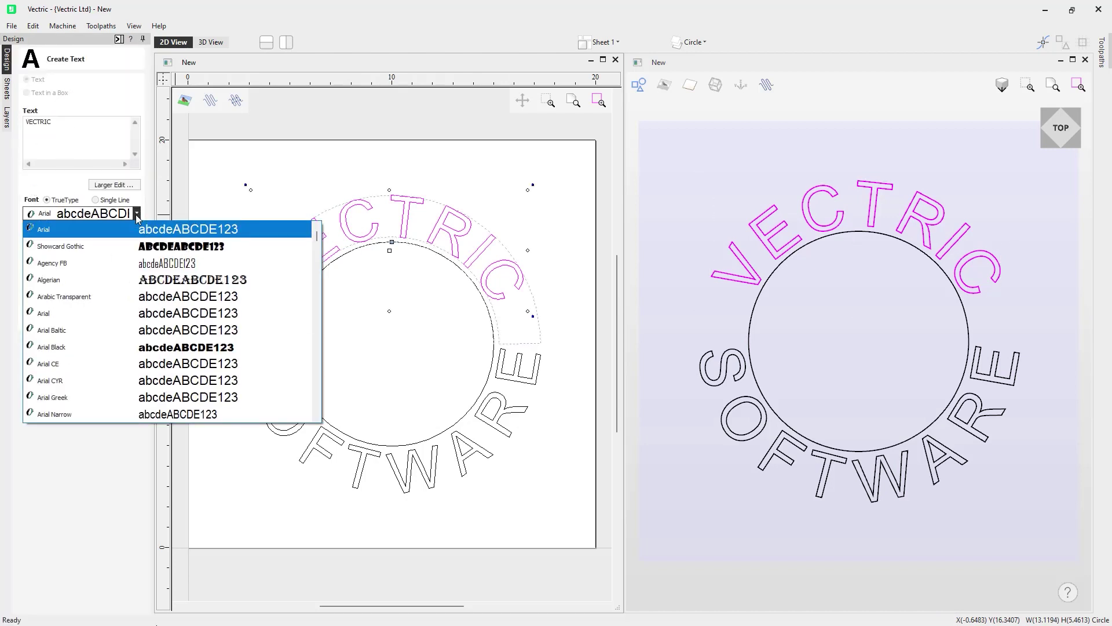
{"action": "key", "text": "r"}
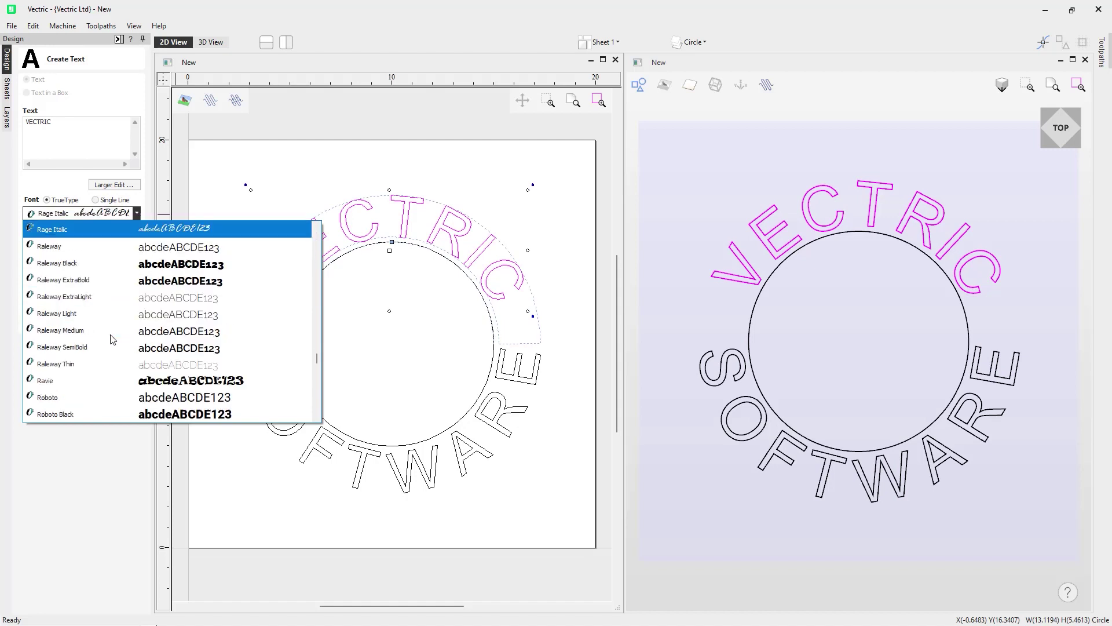
{"action": "left_click", "coordinate": [87, 247]}
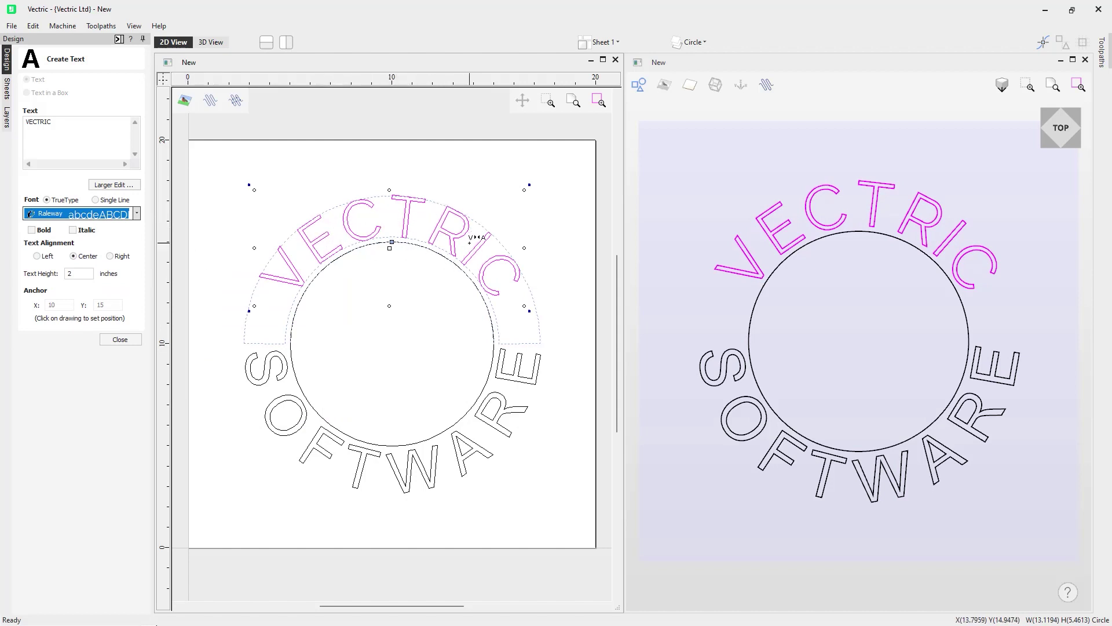
{"action": "double_click", "coordinate": [69, 150]}
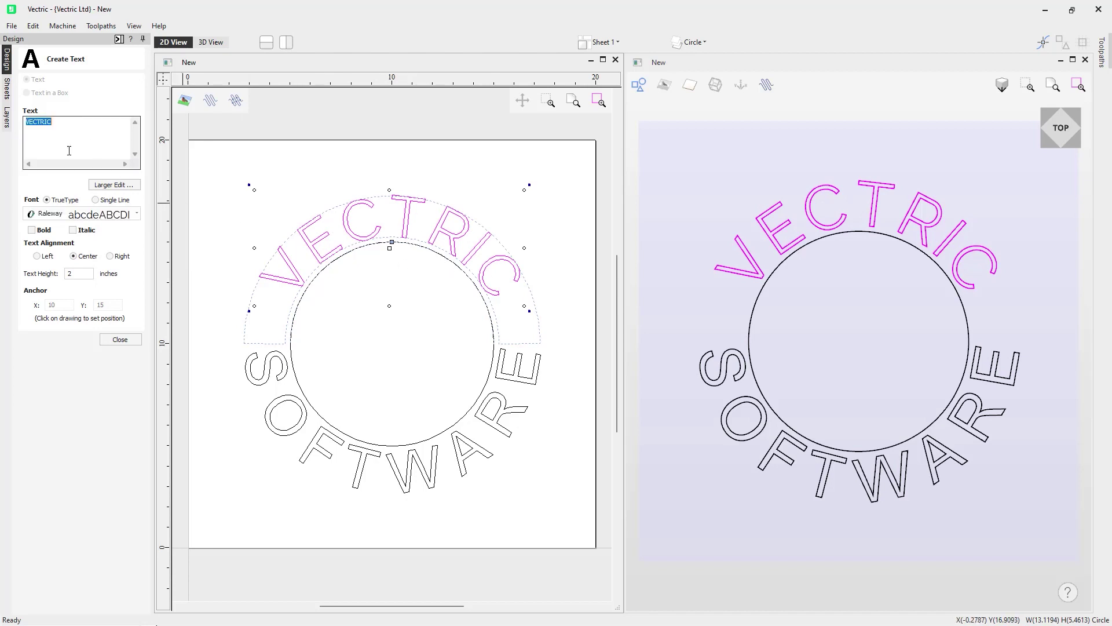
{"action": "left_click", "coordinate": [48, 133]}
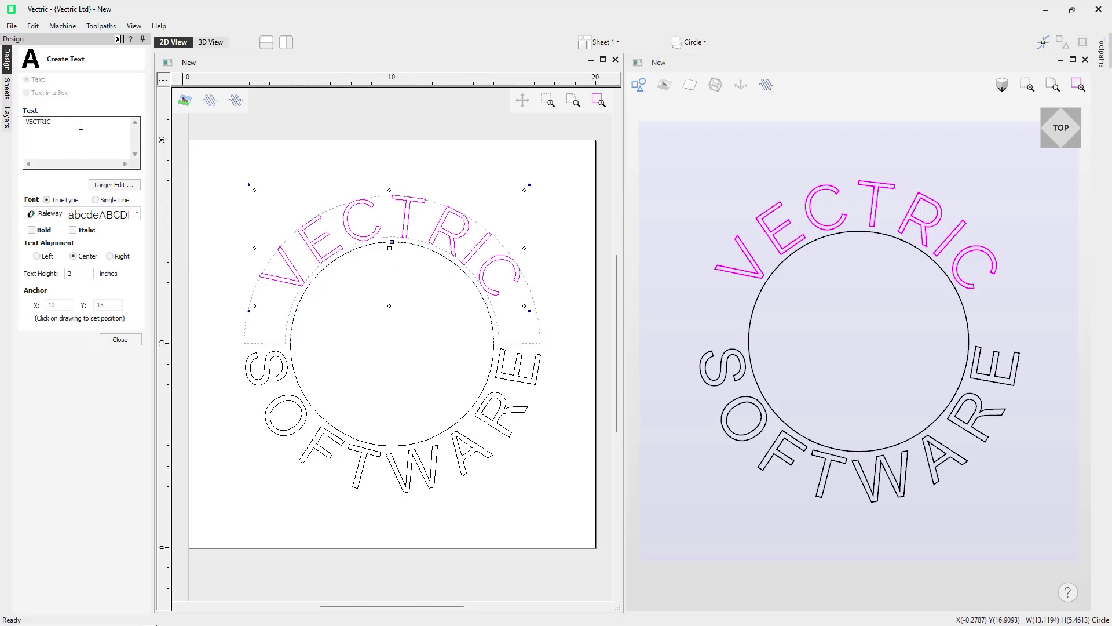